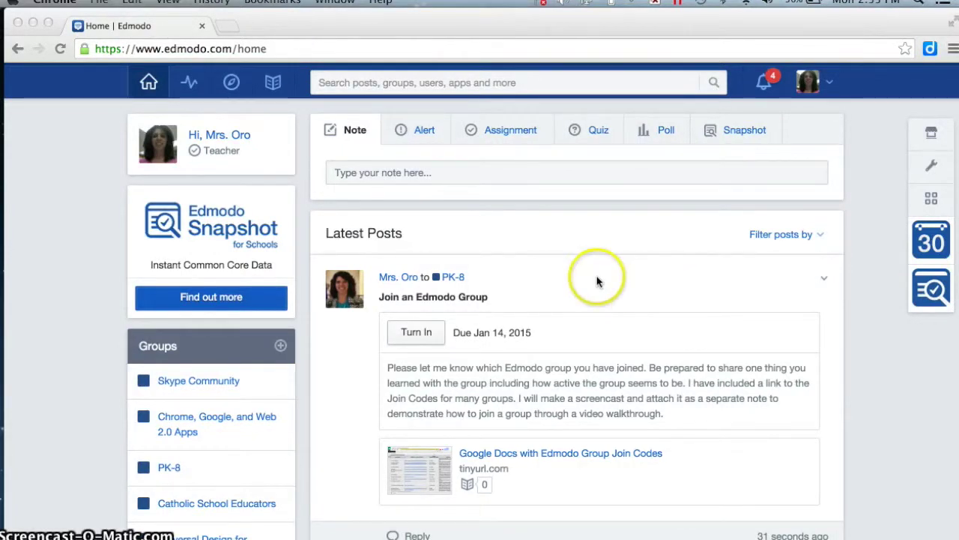
# - In the join-codes sheet, find the Brain Break row (row 64) and follow its join link in D64
pyautogui.click(474, 282)
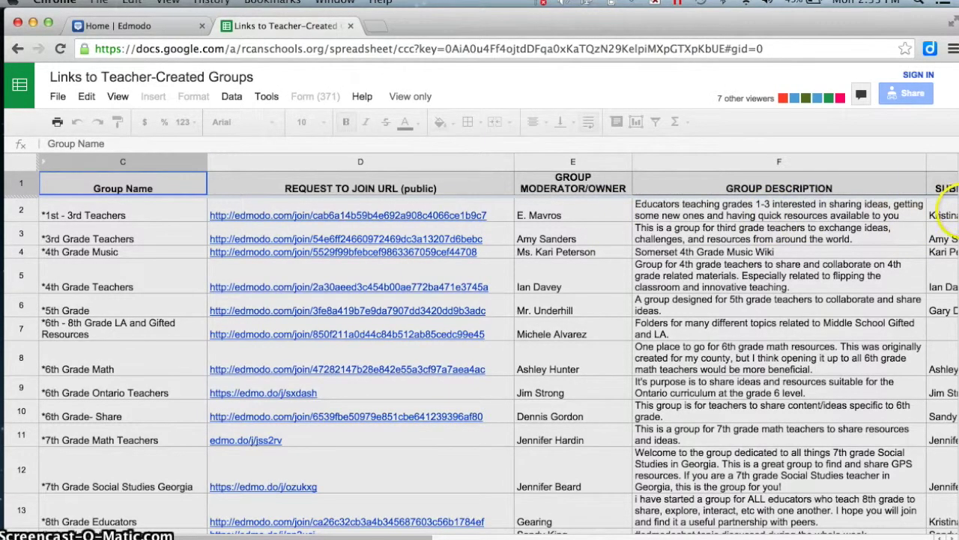
pyautogui.scroll(-10, 956, 211)
pyautogui.scroll(-10, 481, 365)
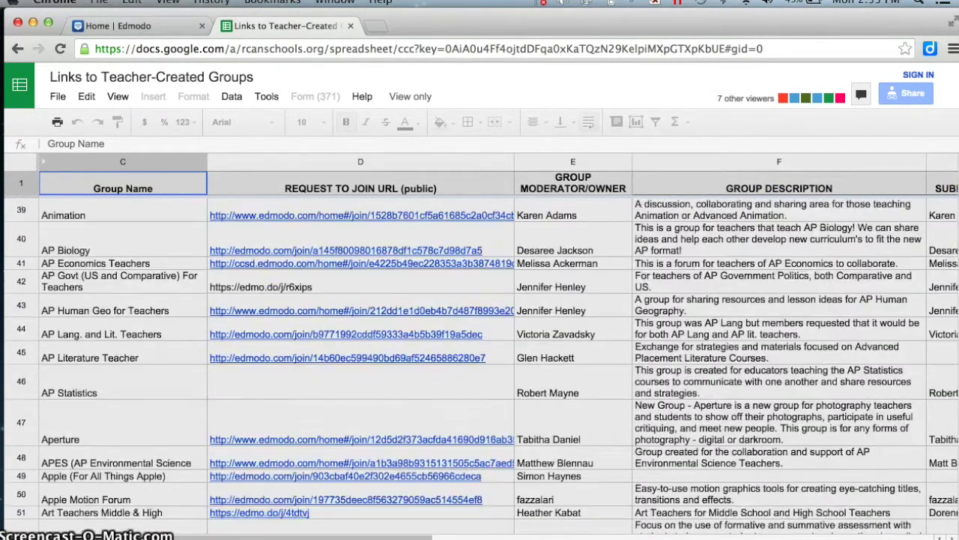
pyautogui.scroll(-5, 481, 363)
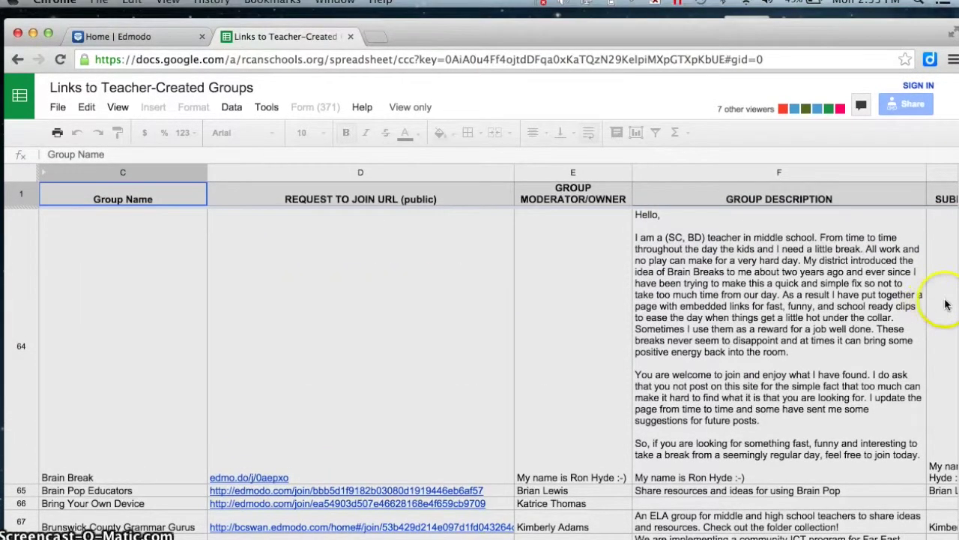
pyautogui.scroll(-6, 956, 288)
pyautogui.scroll(3, 956, 288)
pyautogui.scroll(5, 481, 374)
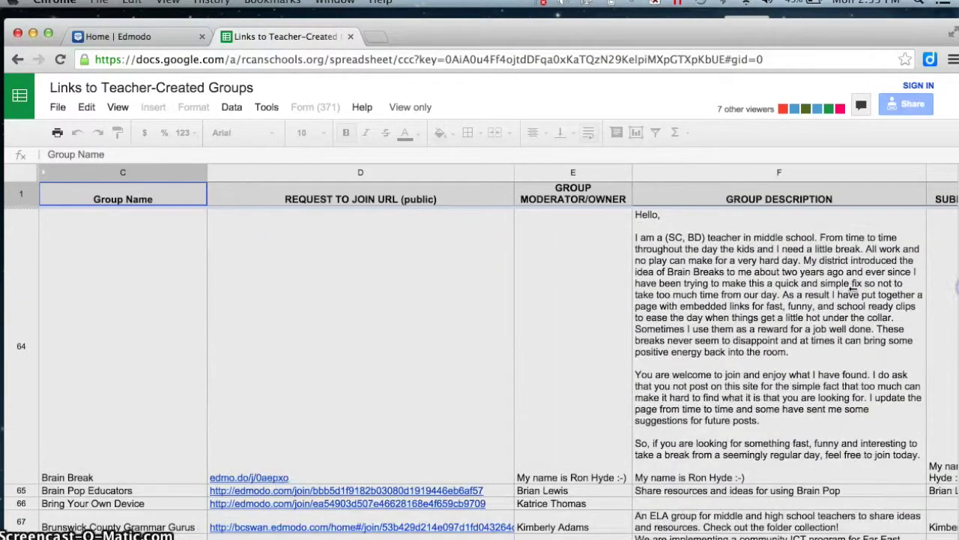
pyautogui.click(167, 469)
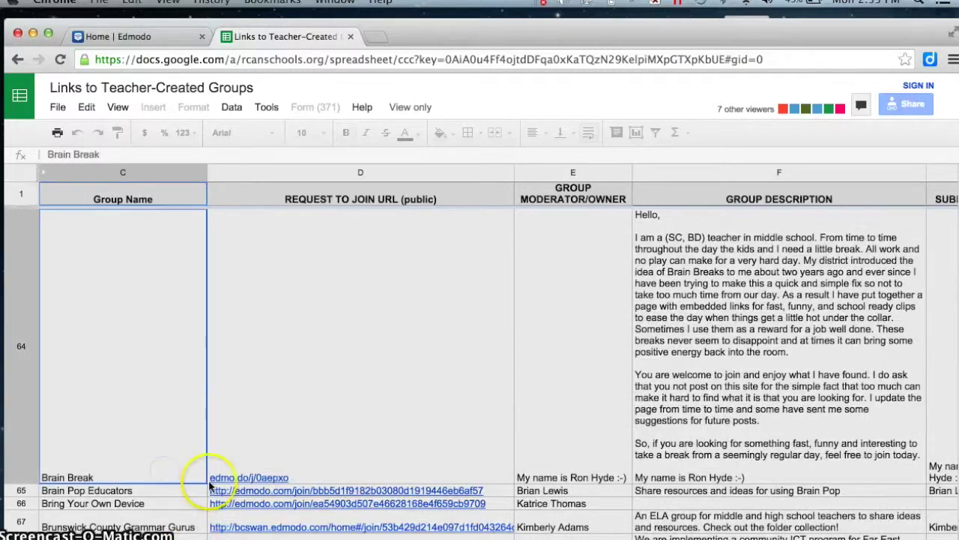
pyautogui.click(256, 478)
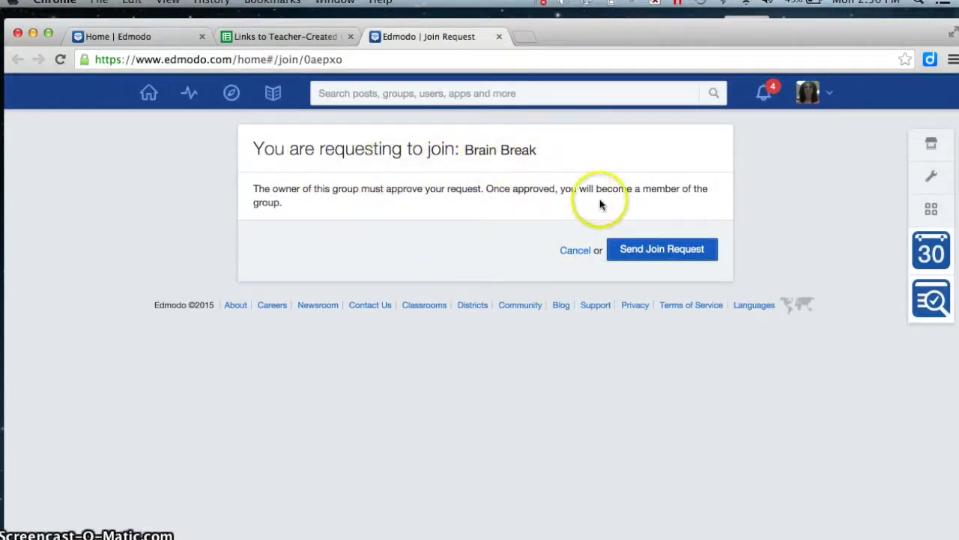
# - Send the Brain Break join request, then return to the Edmodo home feed
pyautogui.click(668, 252)
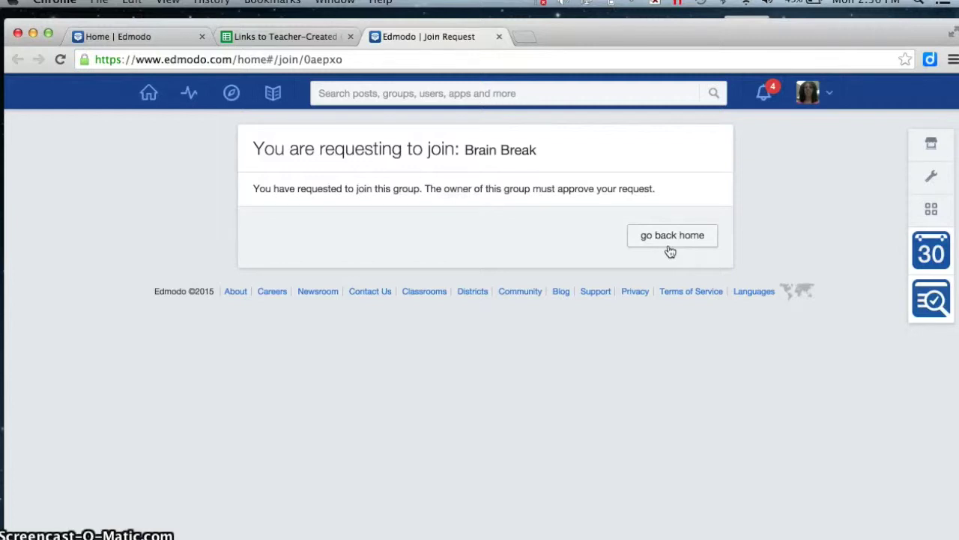
pyautogui.click(661, 238)
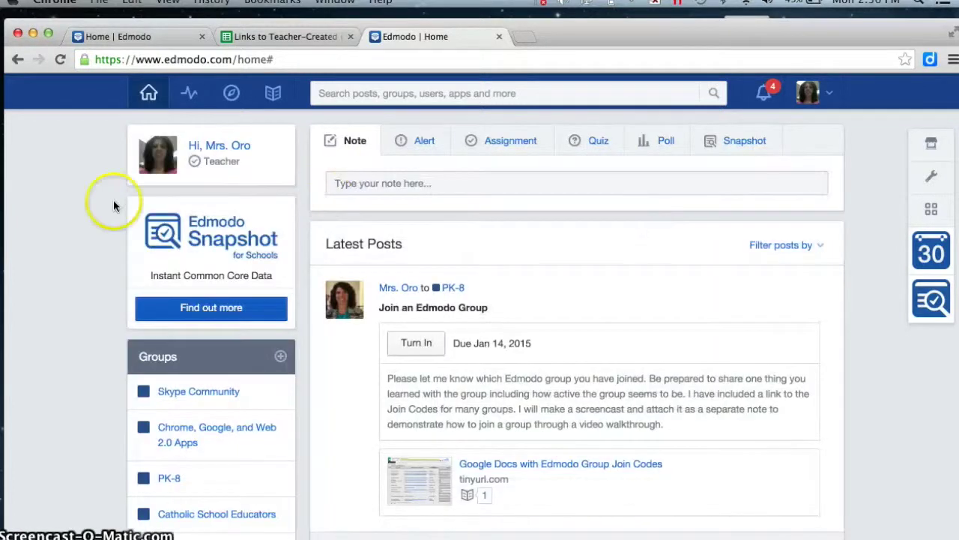
# - Scroll the home feed to the Join an Edmodo Group assignment for PK-8, due Jan 14, 2015
pyautogui.scroll(-5, 89, 217)
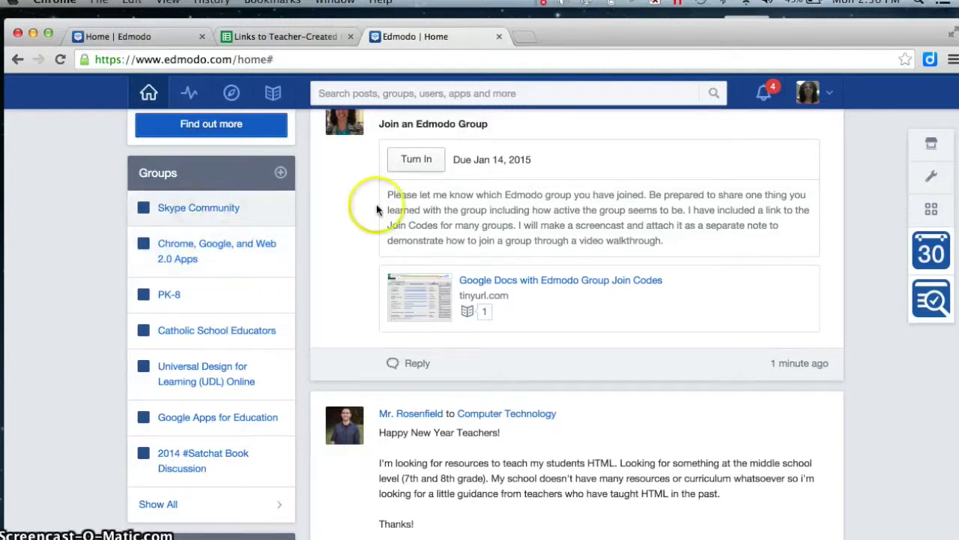
pyautogui.scroll(5, 442, 207)
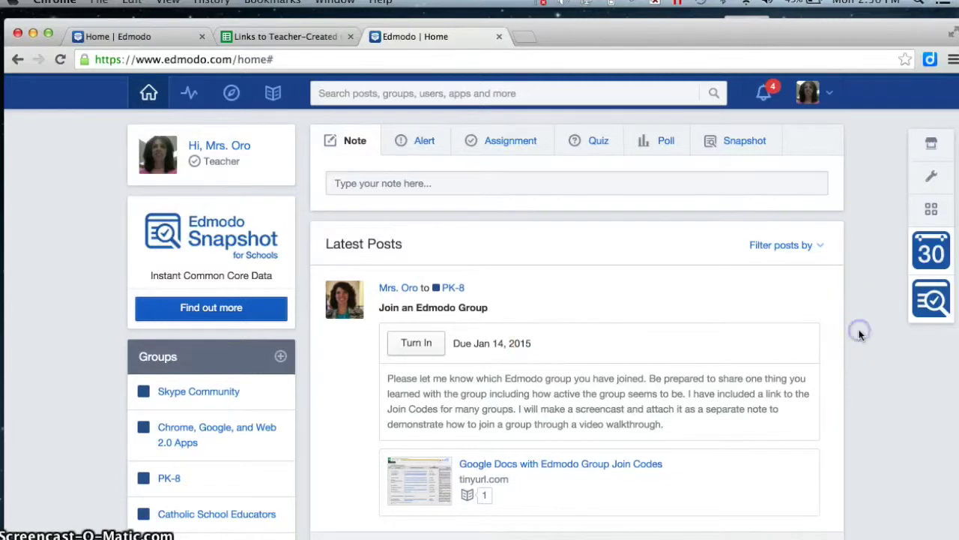
pyautogui.scroll(-1, 860, 335)
pyautogui.scroll(-5, 860, 335)
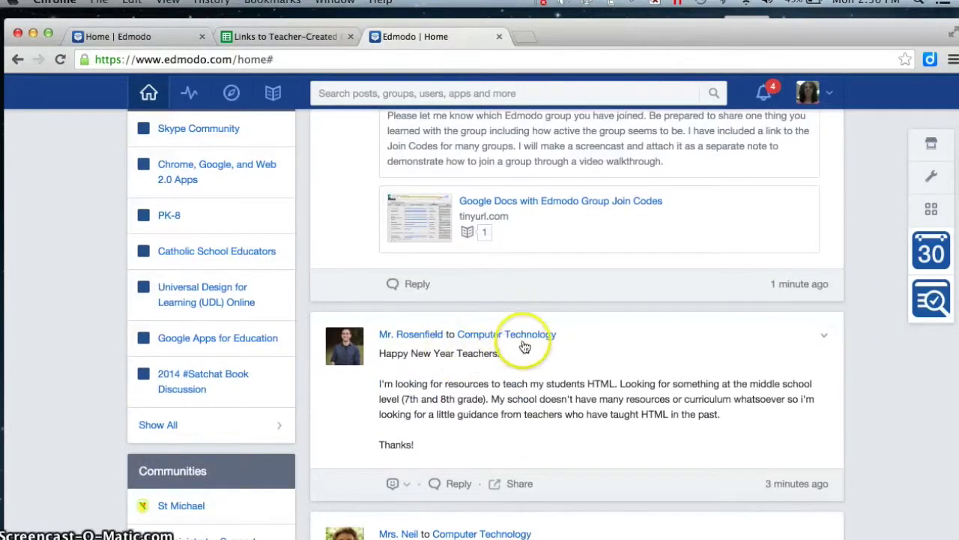
pyautogui.scroll(-7, 525, 352)
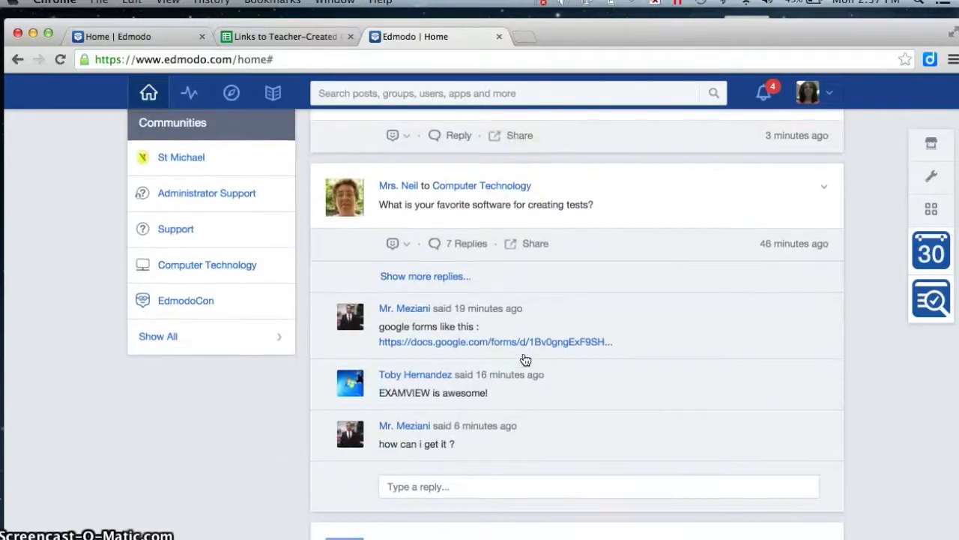
pyautogui.scroll(-14, 525, 360)
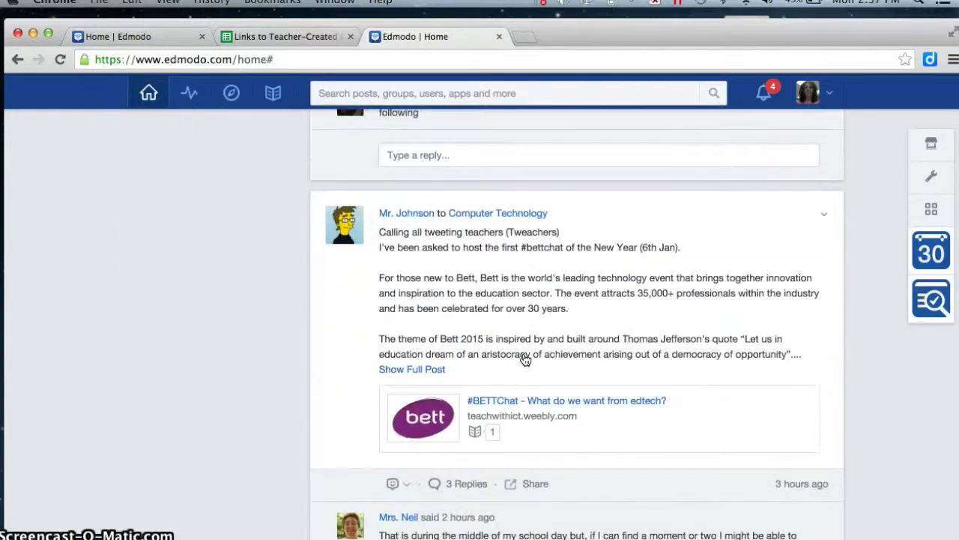
pyautogui.scroll(-9, 525, 360)
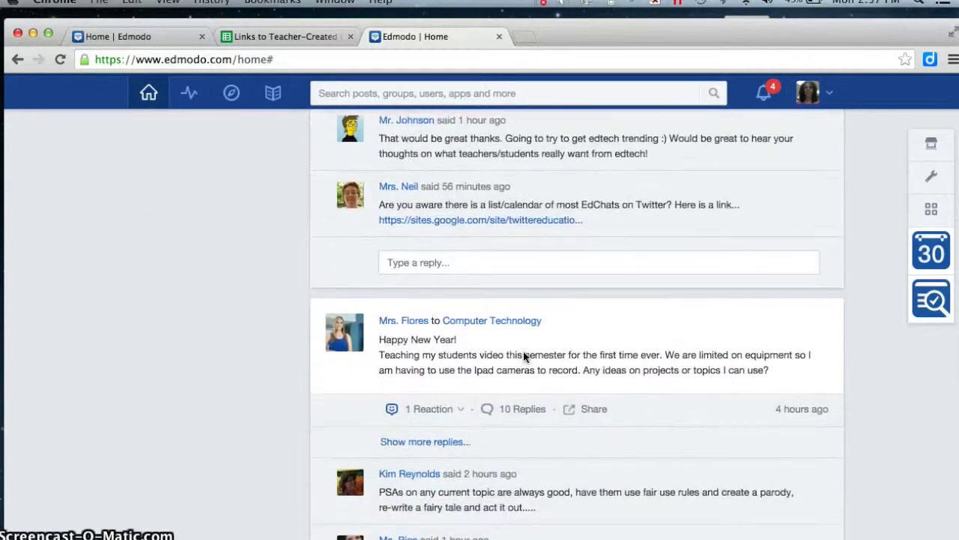
pyautogui.scroll(-8, 523, 357)
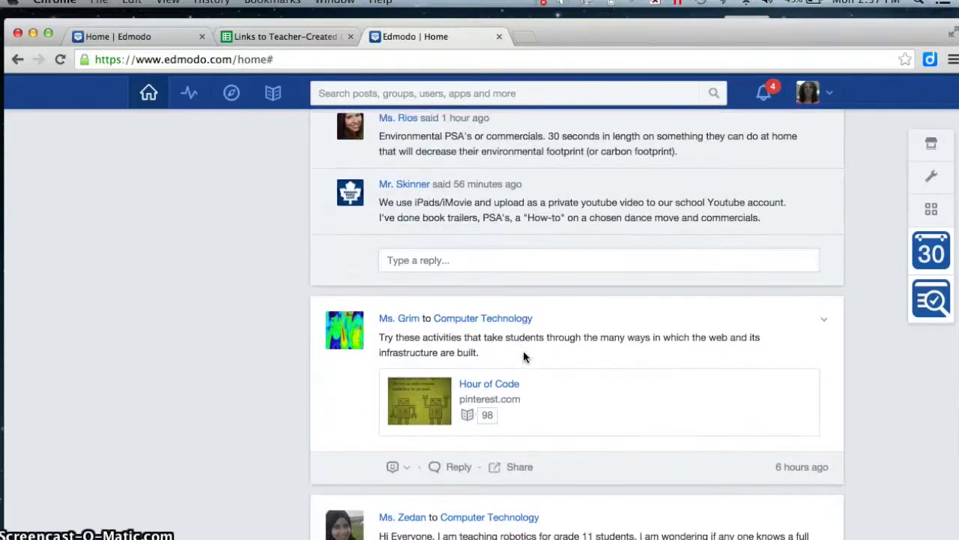
pyautogui.scroll(-10, 523, 357)
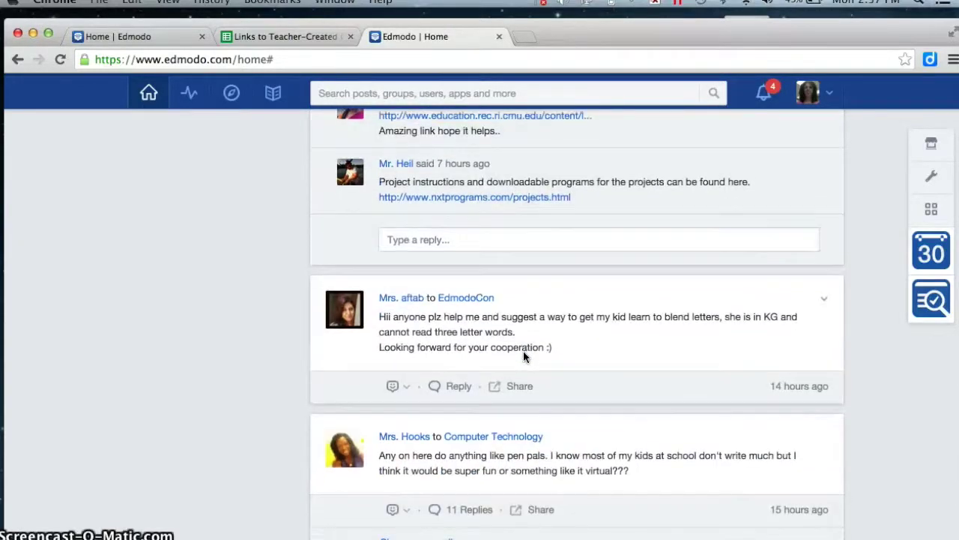
pyautogui.scroll(-1, 523, 357)
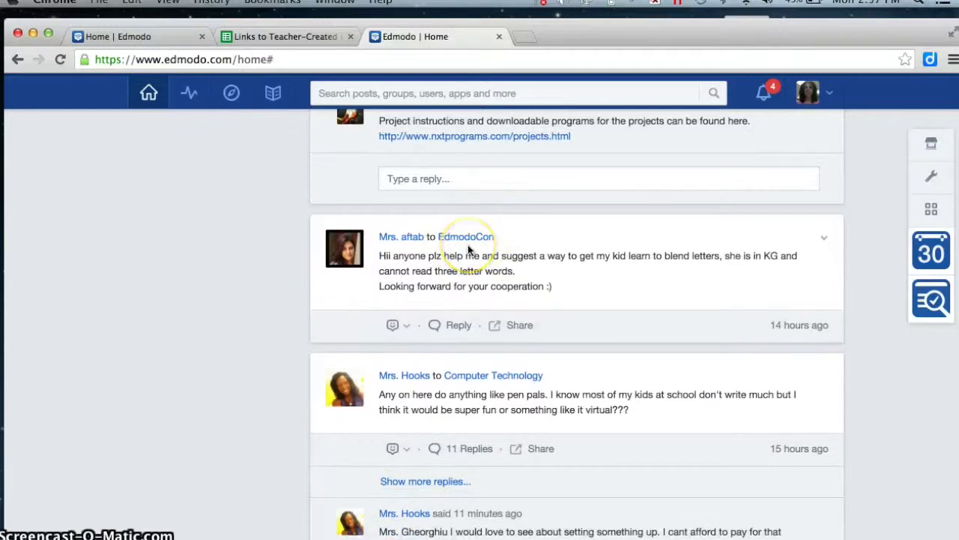
pyautogui.scroll(-4, 468, 247)
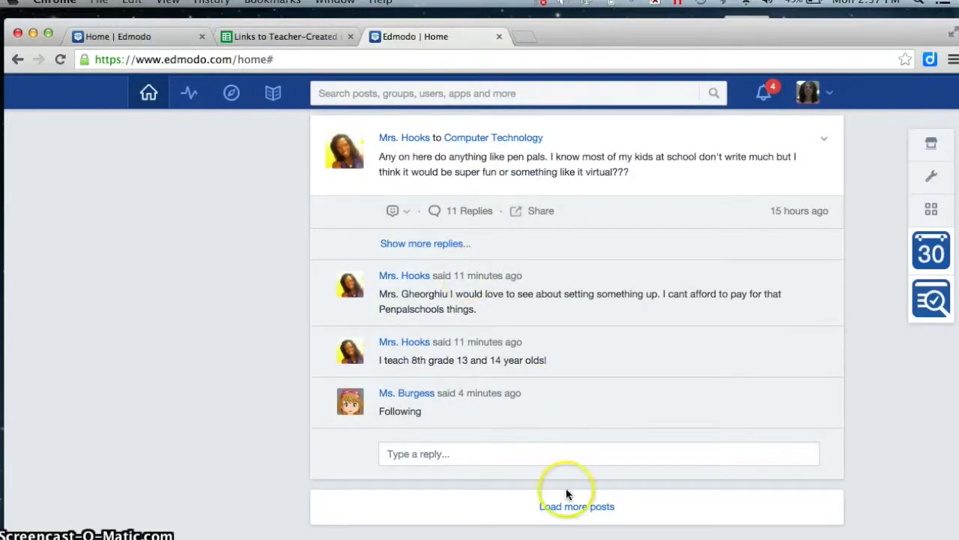
pyautogui.click(562, 507)
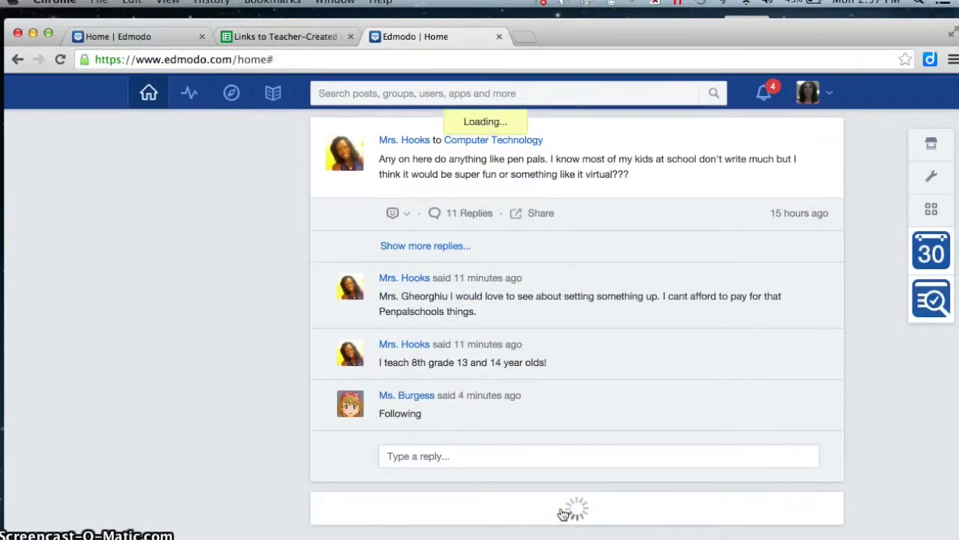
pyautogui.scroll(-6, 563, 514)
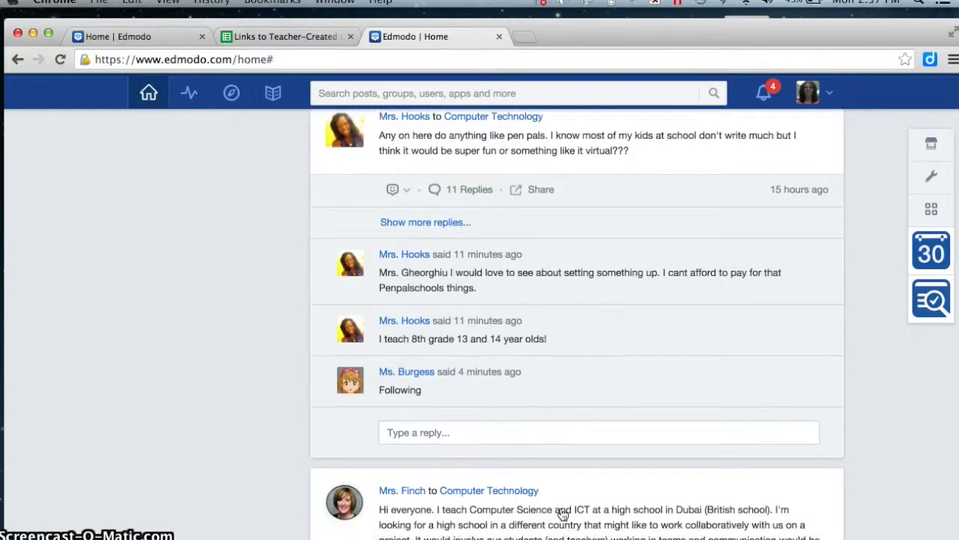
pyautogui.scroll(-9, 562, 514)
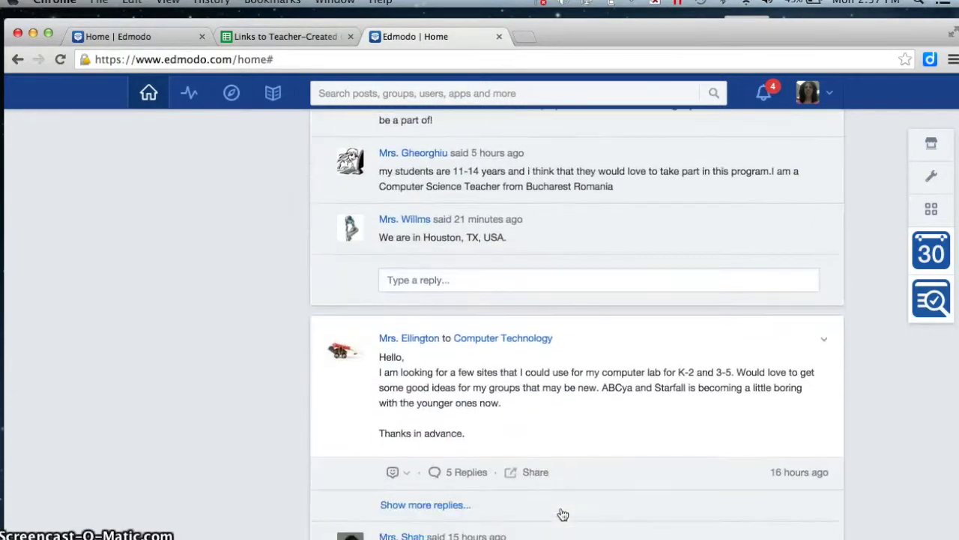
pyautogui.scroll(-8, 563, 514)
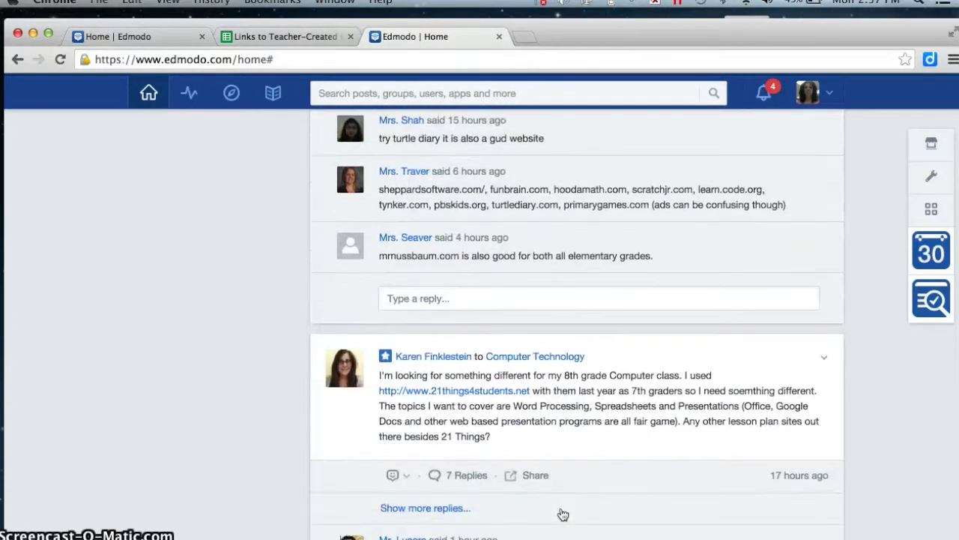
pyautogui.scroll(-6, 563, 514)
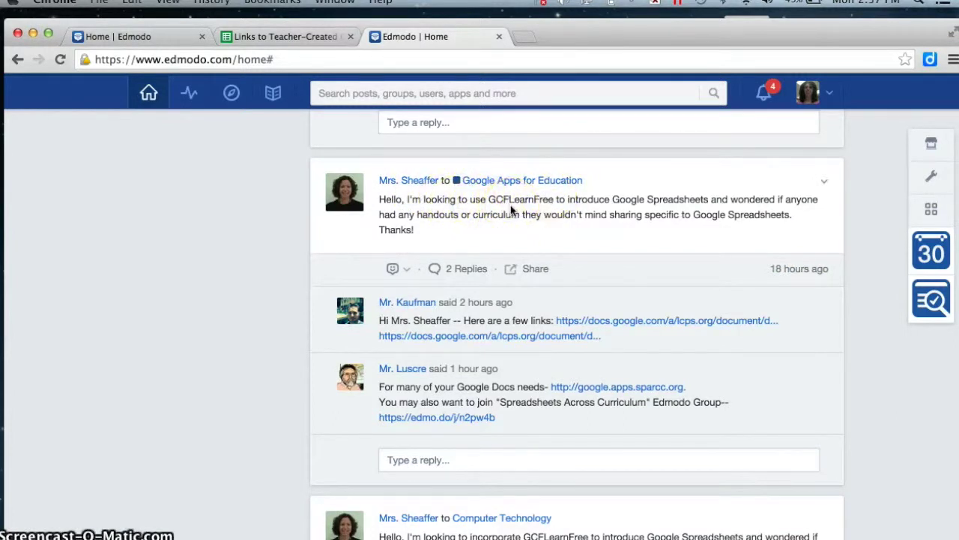
pyautogui.moveTo(515, 213); pyautogui.dragTo(520, 380)
pyautogui.scroll(-8, 520, 380)
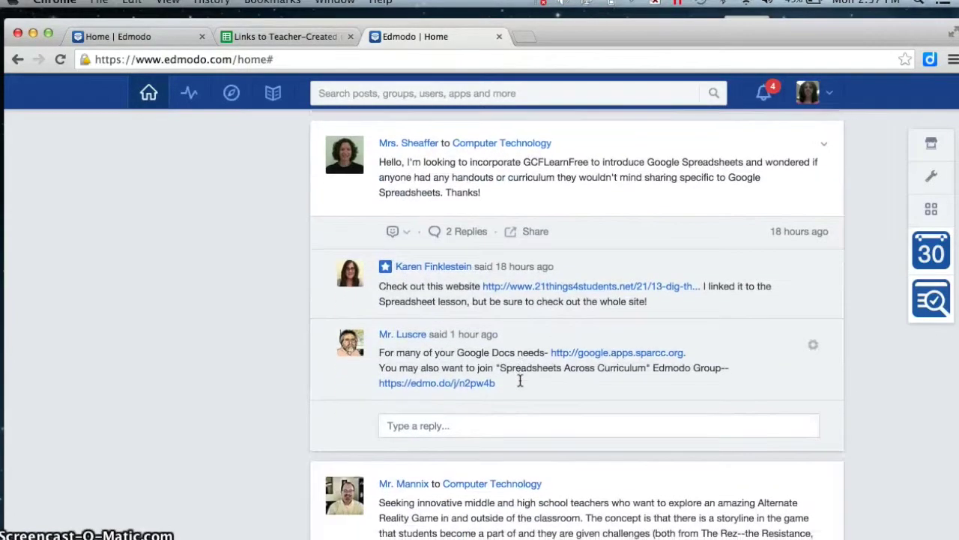
pyautogui.scroll(-3, 520, 380)
pyautogui.scroll(4, 520, 380)
pyautogui.moveTo(549, 242); pyautogui.dragTo(485, 232)
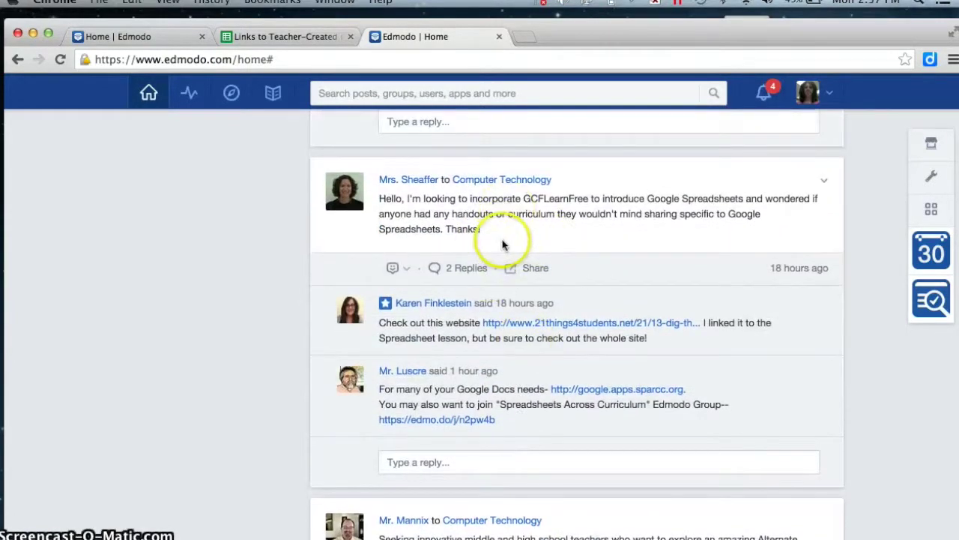
pyautogui.scroll(-3, 503, 250)
pyautogui.scroll(-7, 503, 245)
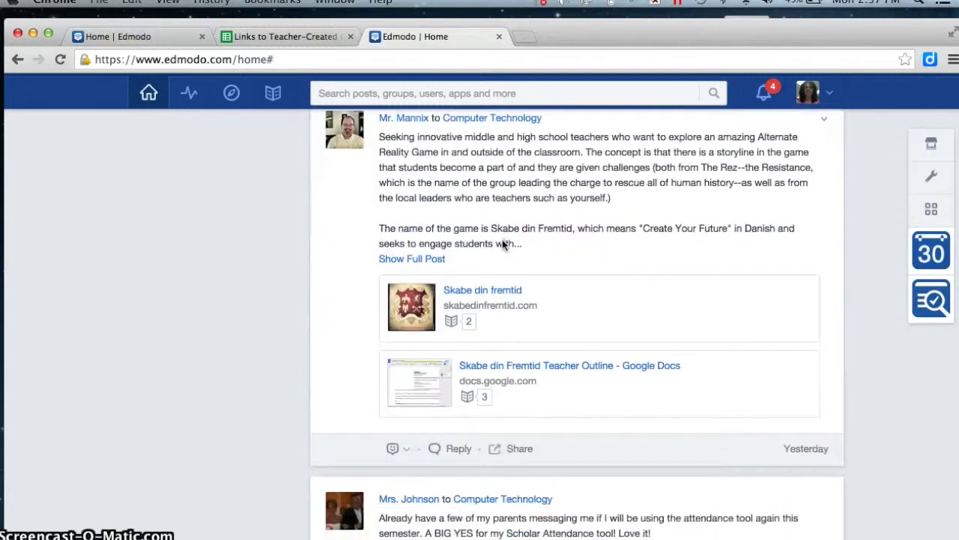
pyautogui.scroll(-4, 506, 239)
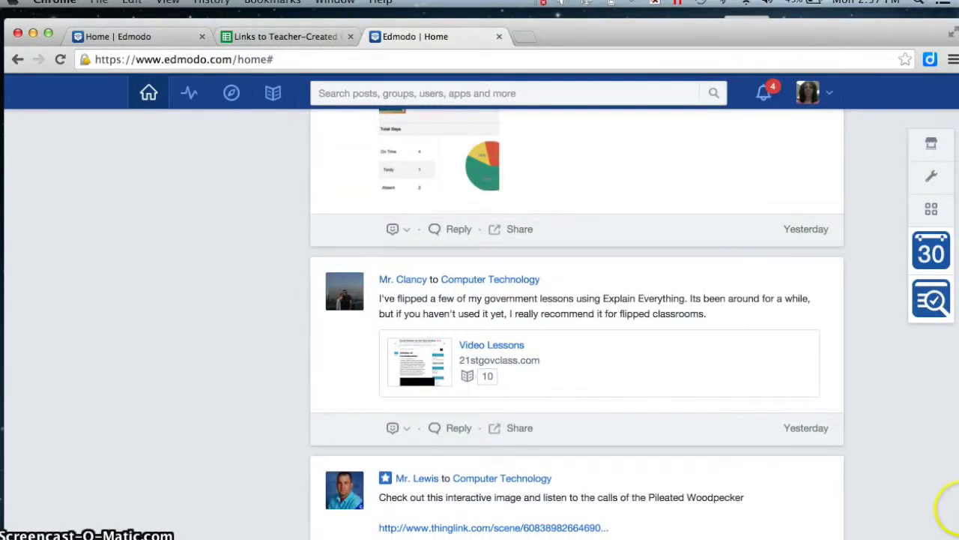
pyautogui.scroll(15, 957, 508)
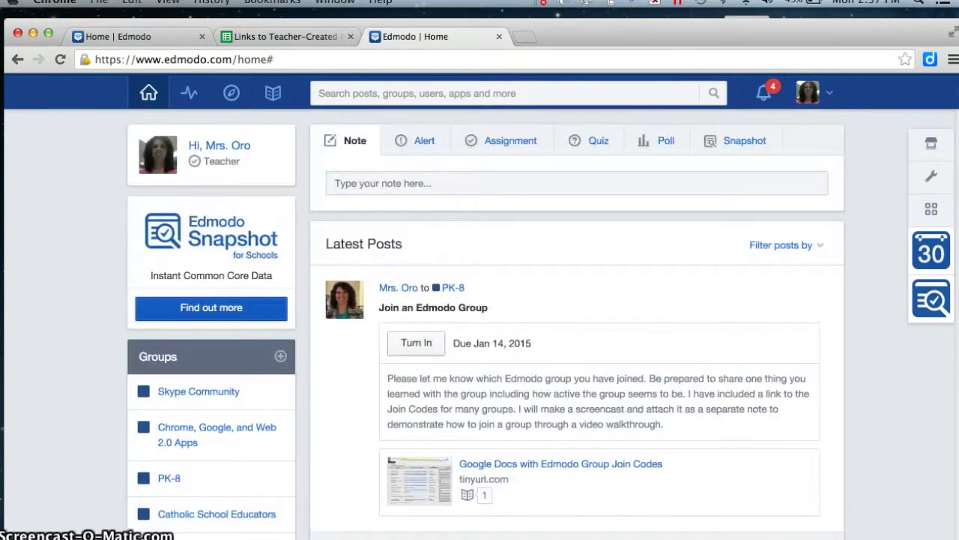
pyautogui.click(203, 396)
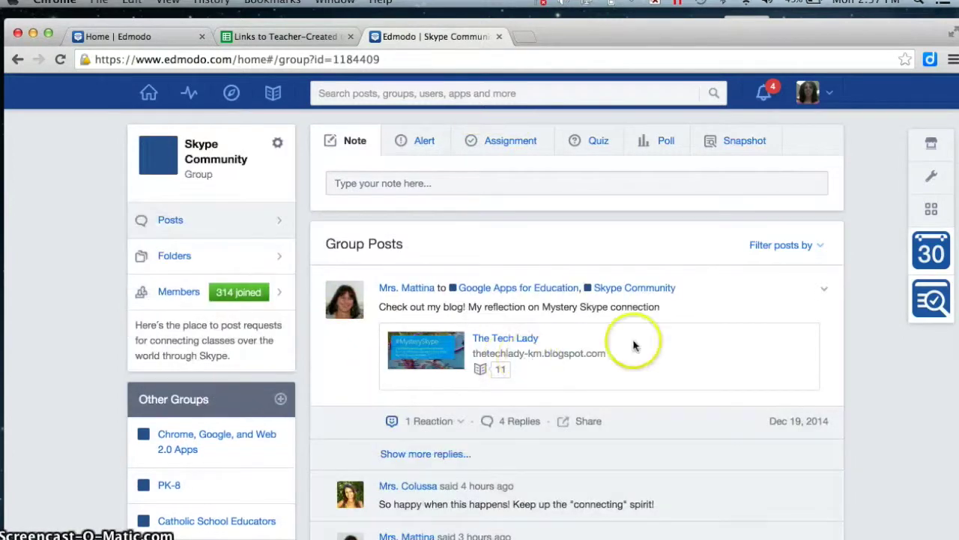
# - Read through Skype Community posts, including the Mystery Skype reflection and Hong Kong conference update
pyautogui.scroll(-2, 652, 324)
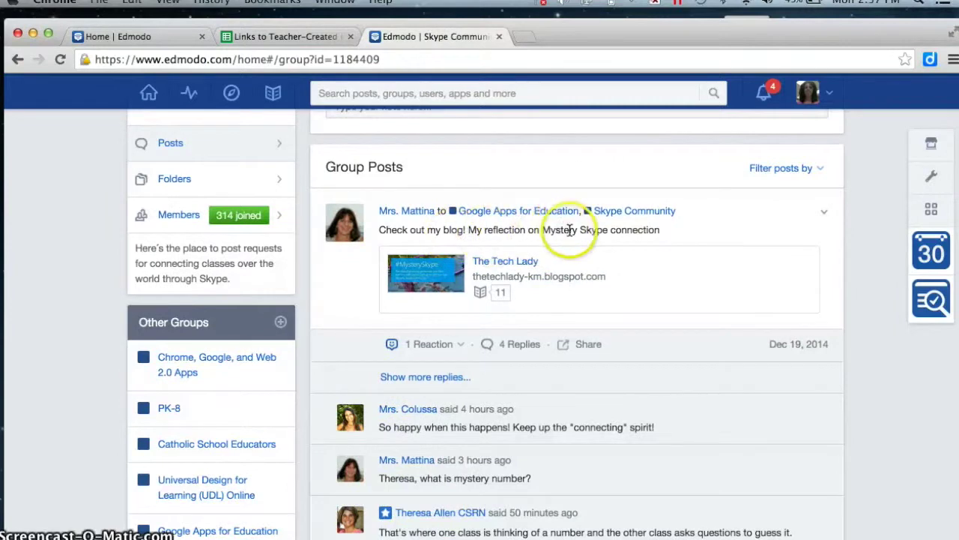
pyautogui.scroll(-1, 590, 238)
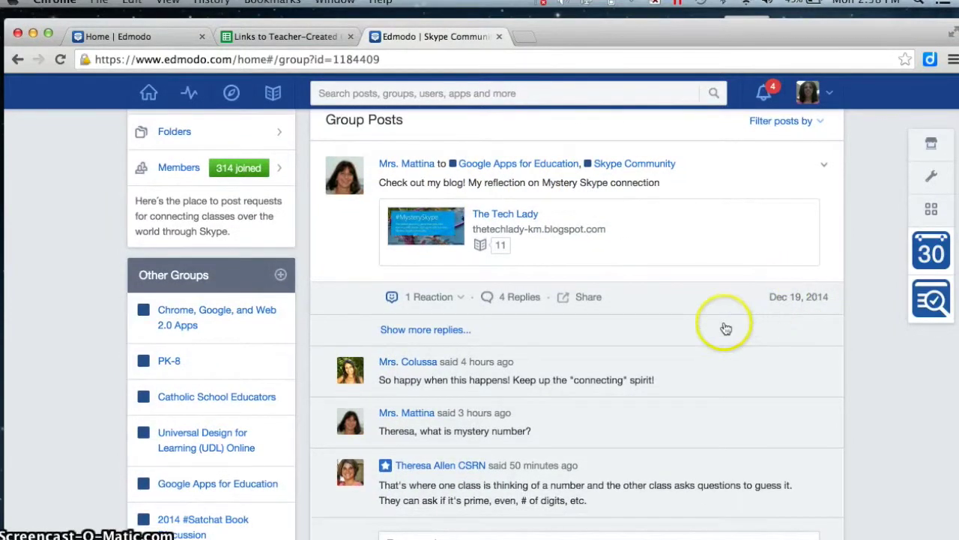
pyautogui.scroll(-1, 725, 329)
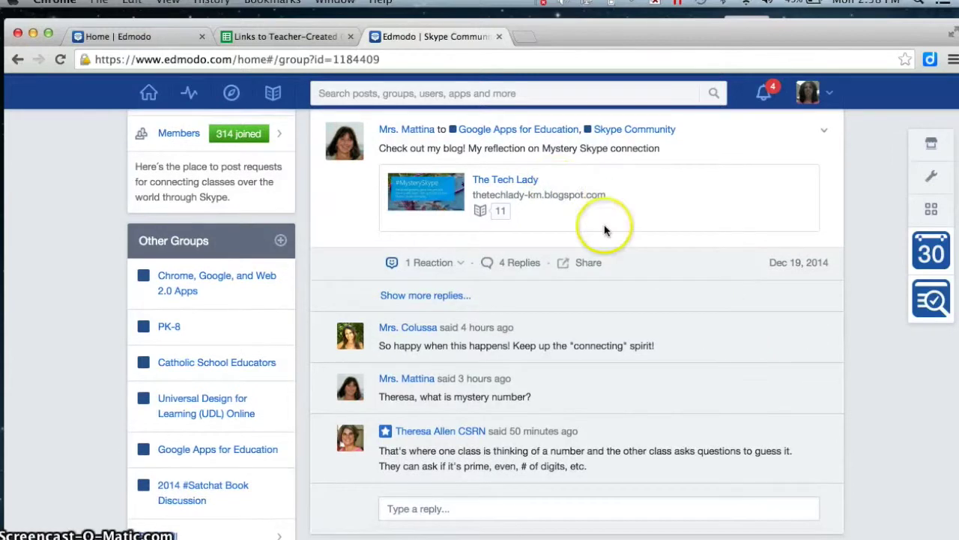
pyautogui.scroll(-3, 624, 349)
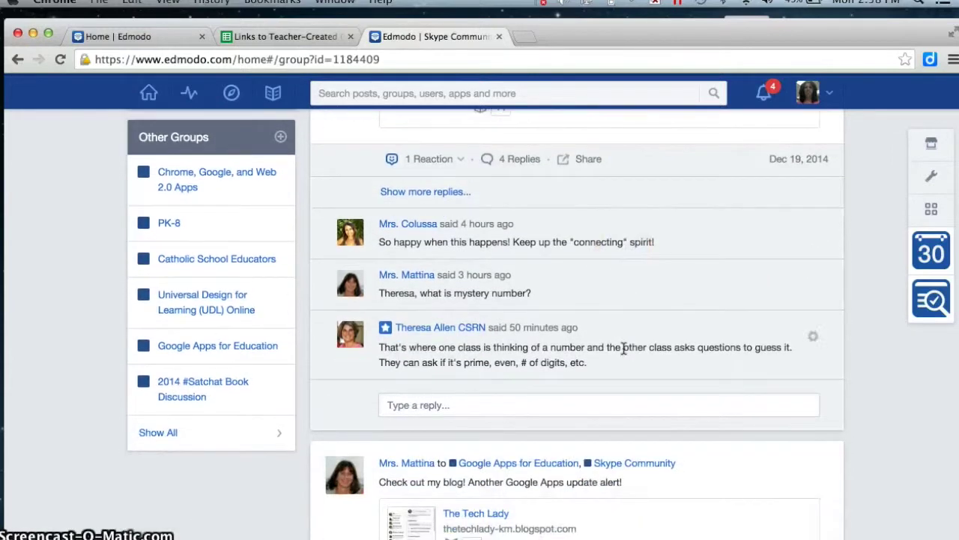
pyautogui.scroll(-4, 521, 335)
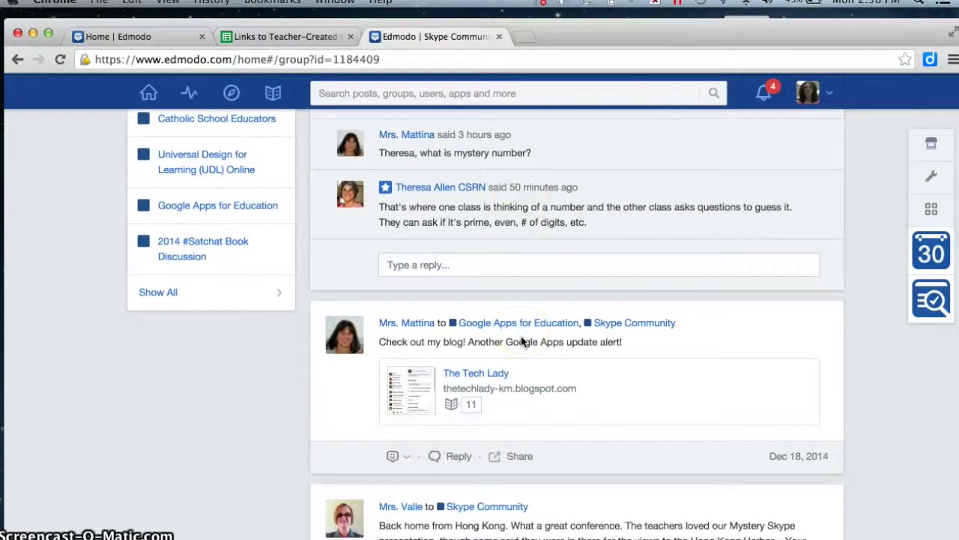
pyautogui.scroll(-5, 521, 341)
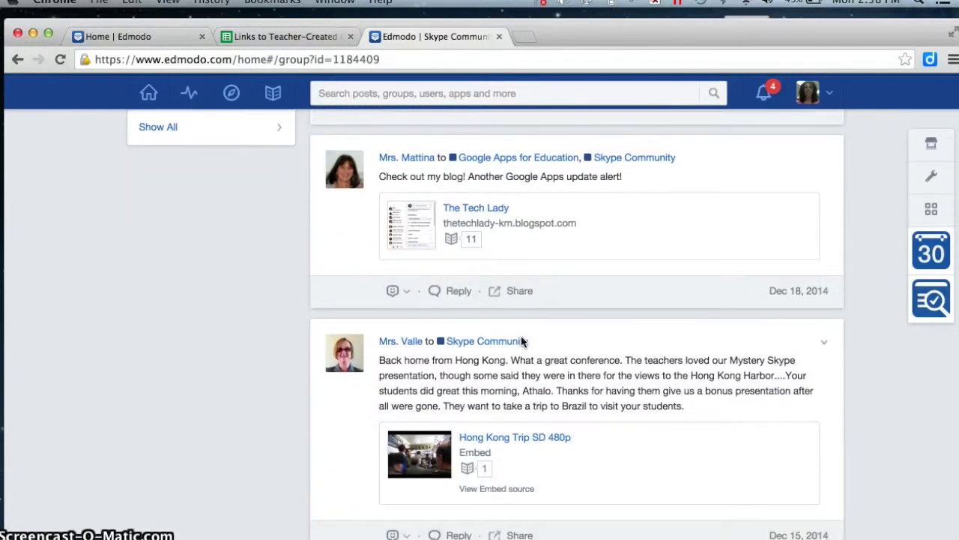
pyautogui.scroll(8, 522, 341)
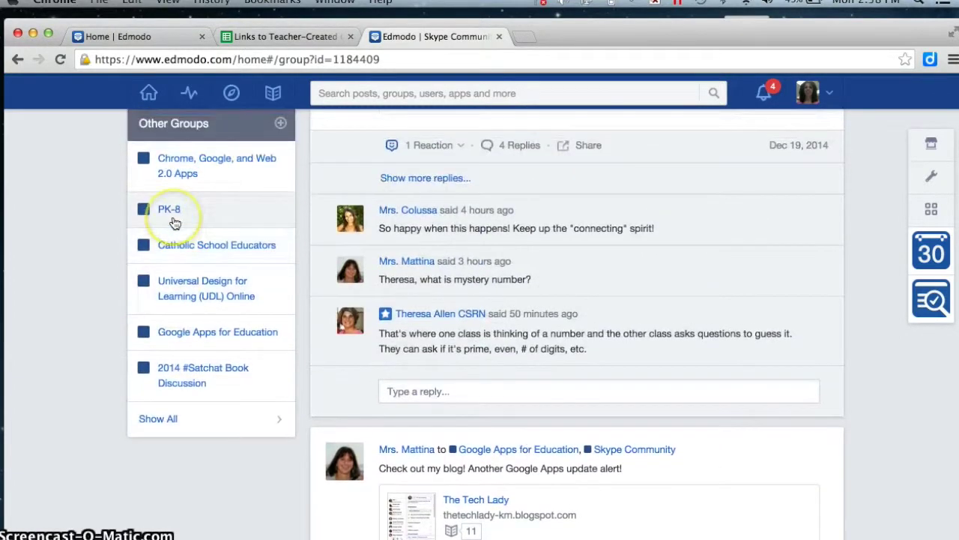
# - Browse the Chrome, Google, and Web 2.0 Apps group, expanding replies on the Google searches post
pyautogui.click(180, 186)
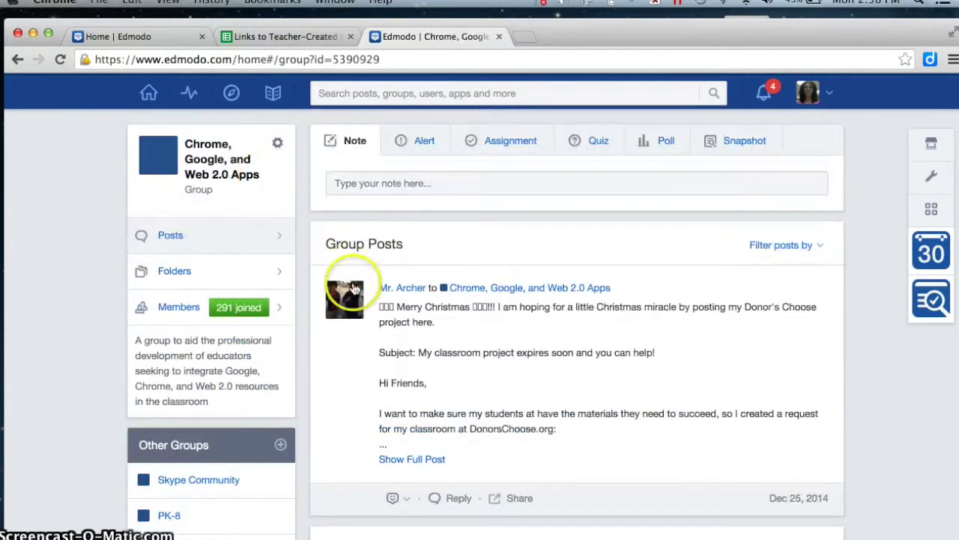
pyautogui.scroll(-3, 677, 325)
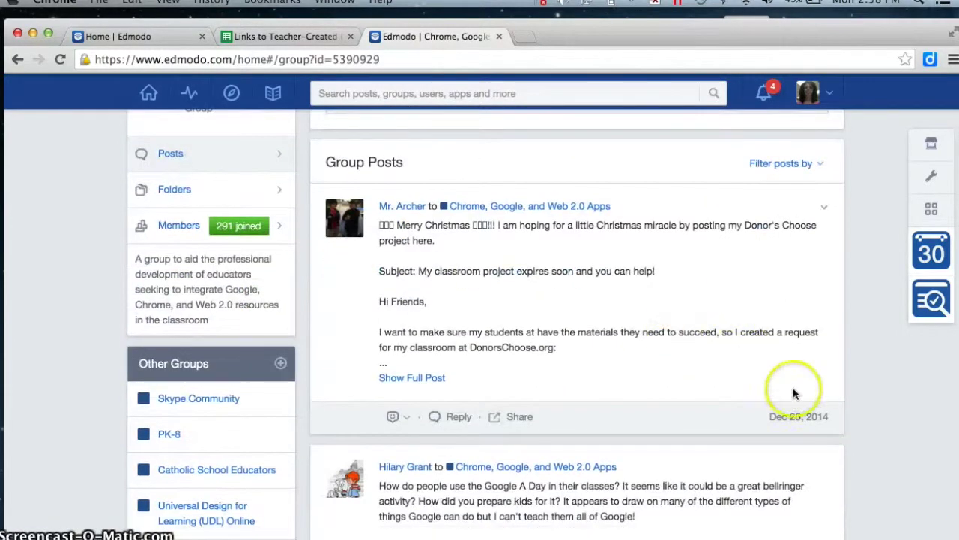
pyautogui.scroll(-7, 785, 402)
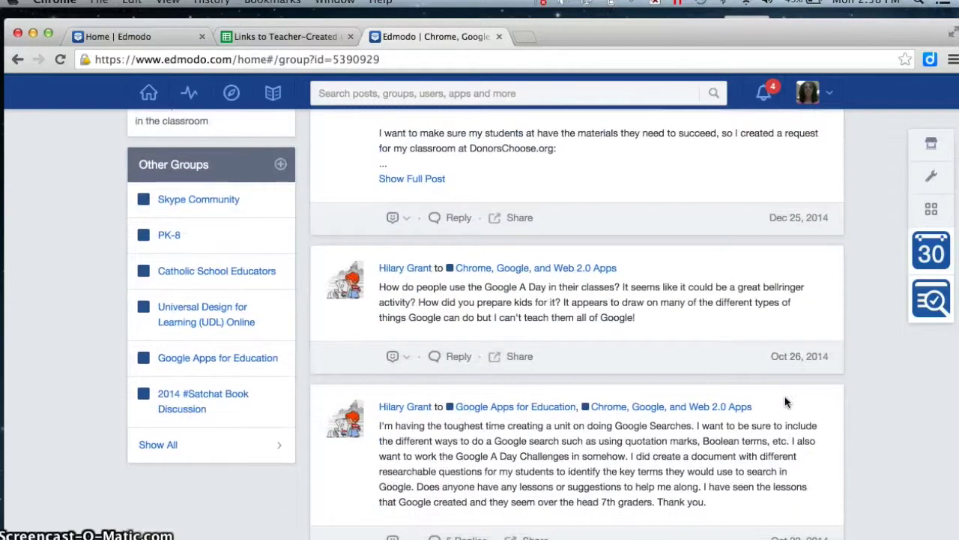
pyautogui.scroll(-2, 785, 402)
pyautogui.scroll(-3, 785, 402)
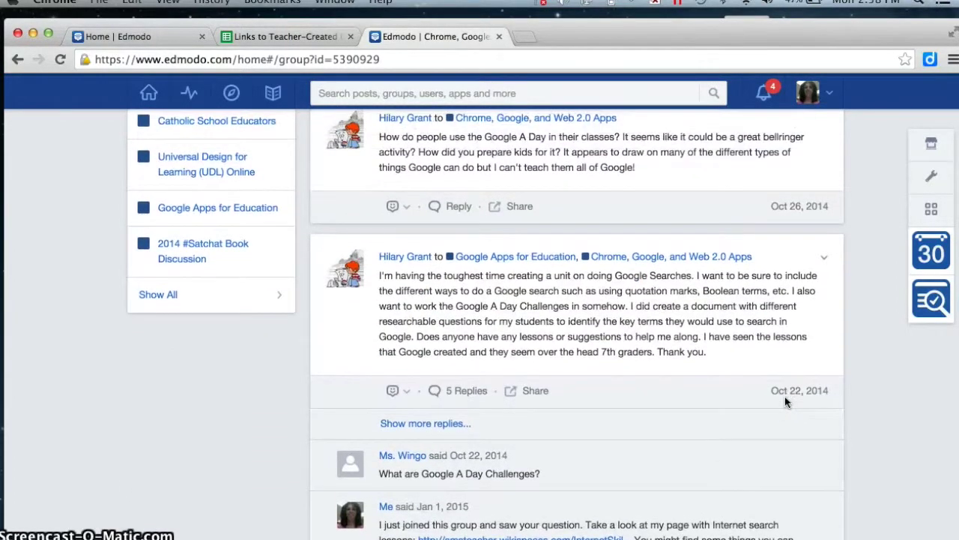
pyautogui.scroll(-3, 785, 396)
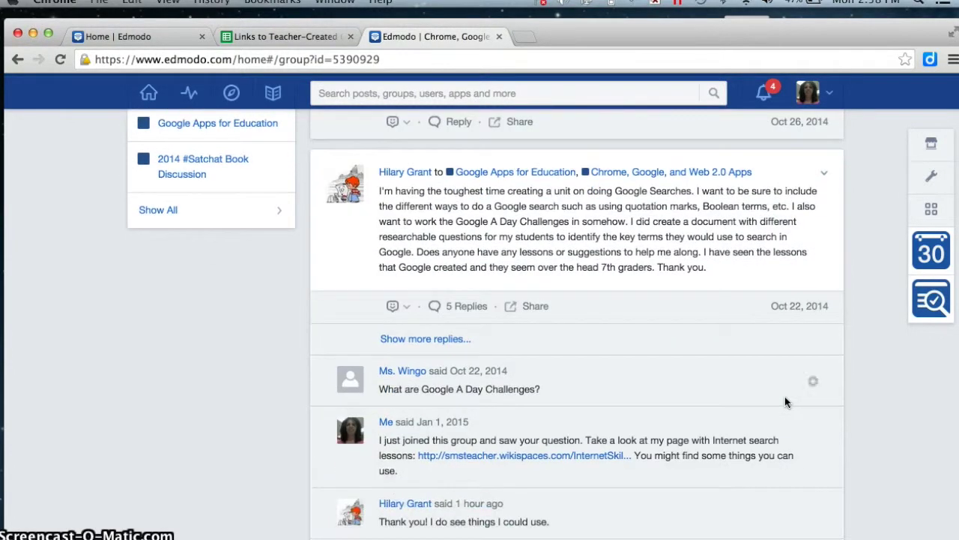
pyautogui.click(411, 343)
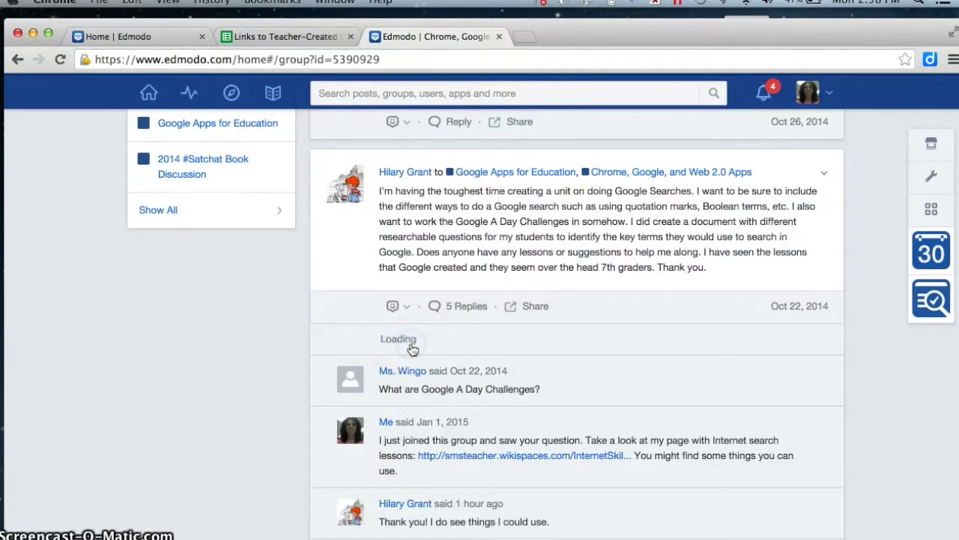
pyautogui.scroll(-2, 538, 262)
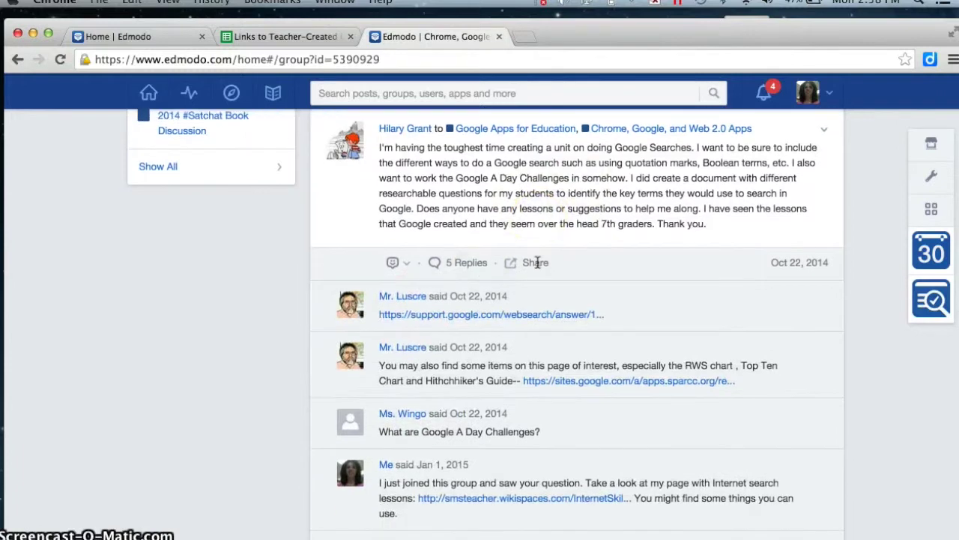
pyautogui.scroll(10, 537, 262)
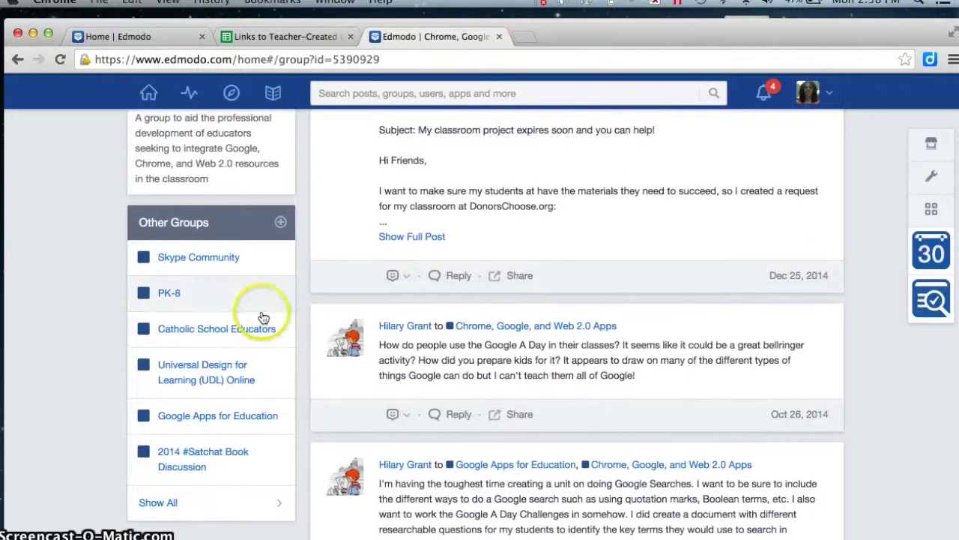
# - Look through the Catholic School Educators group's posts
pyautogui.click(263, 318)
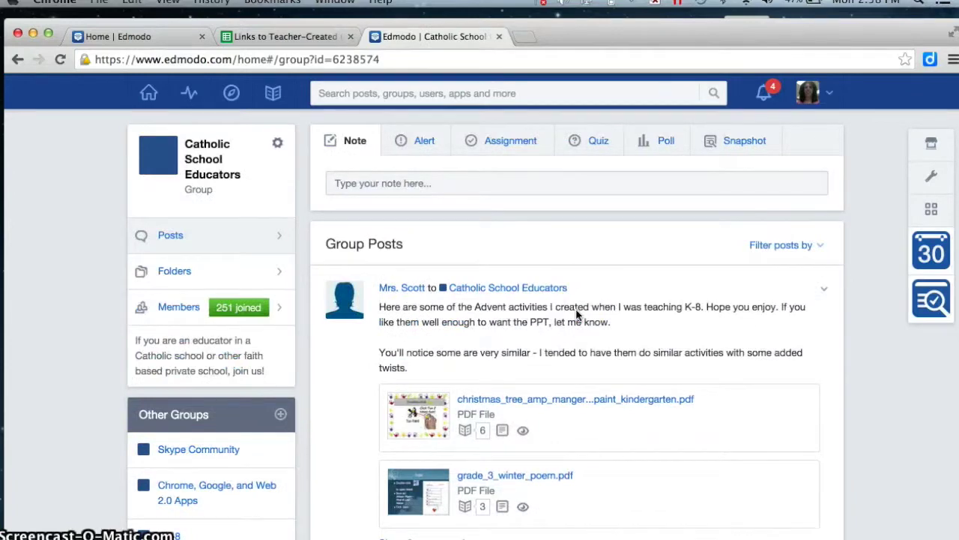
pyautogui.scroll(-2, 577, 315)
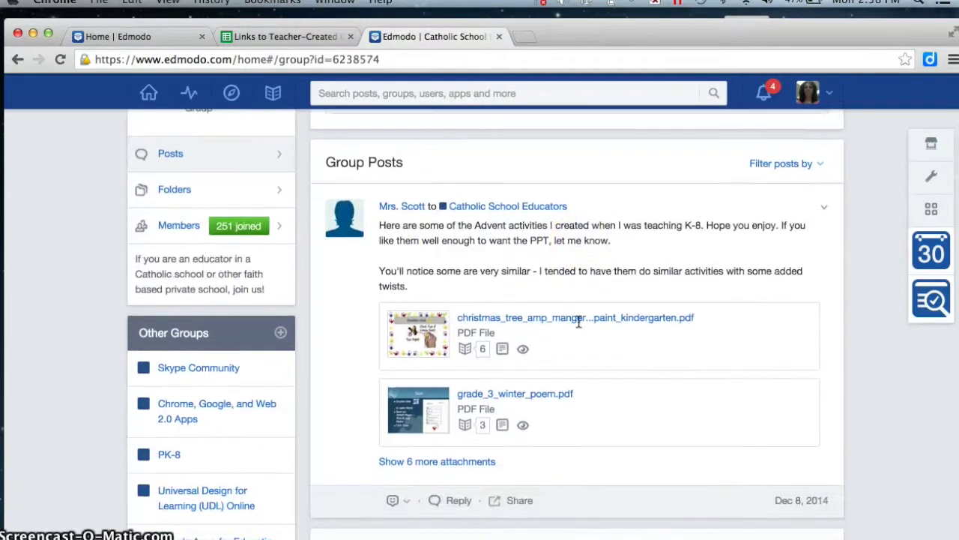
pyautogui.click(601, 337)
pyautogui.scroll(-3, 602, 337)
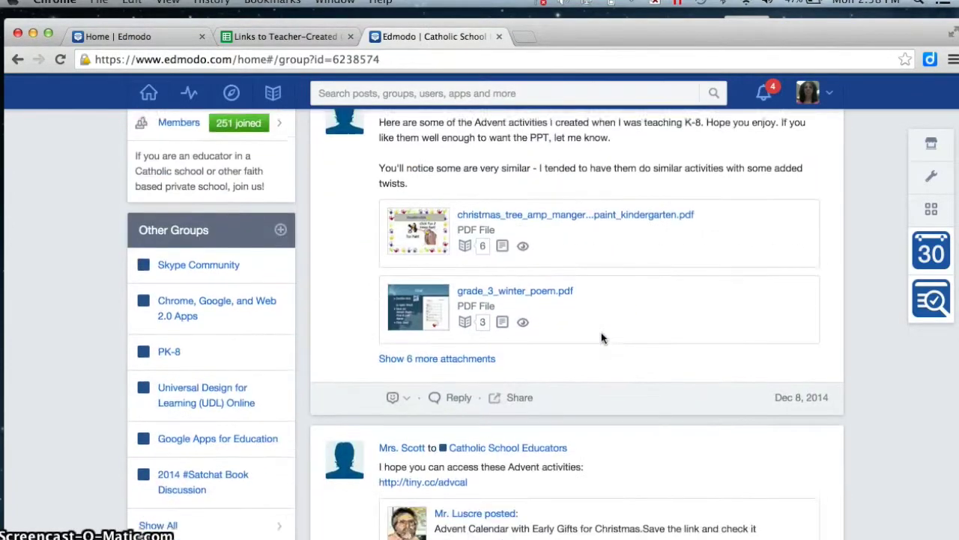
# - Browse the Universal Design for Learning (UDL) Online group posts, ending back at the top
pyautogui.click(204, 382)
pyautogui.click(613, 338)
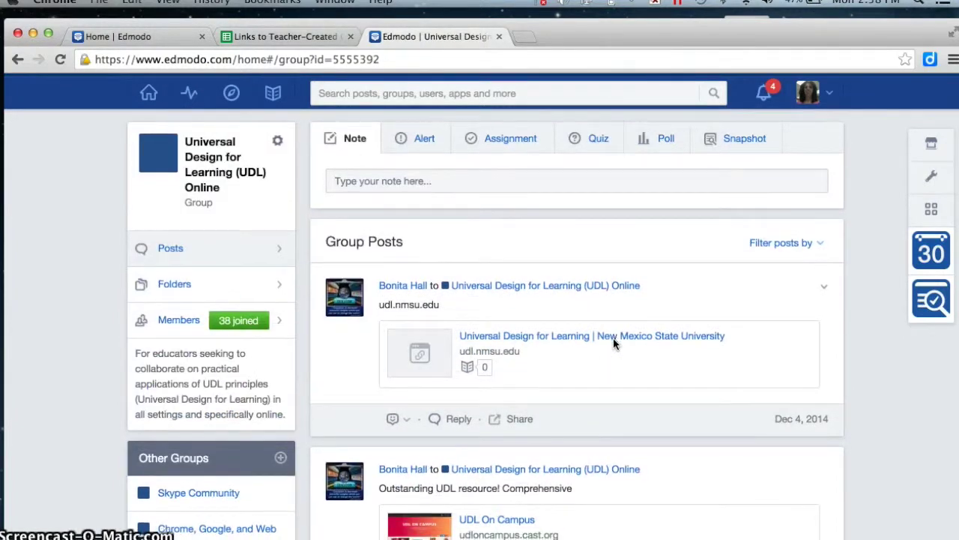
pyautogui.scroll(-5, 613, 337)
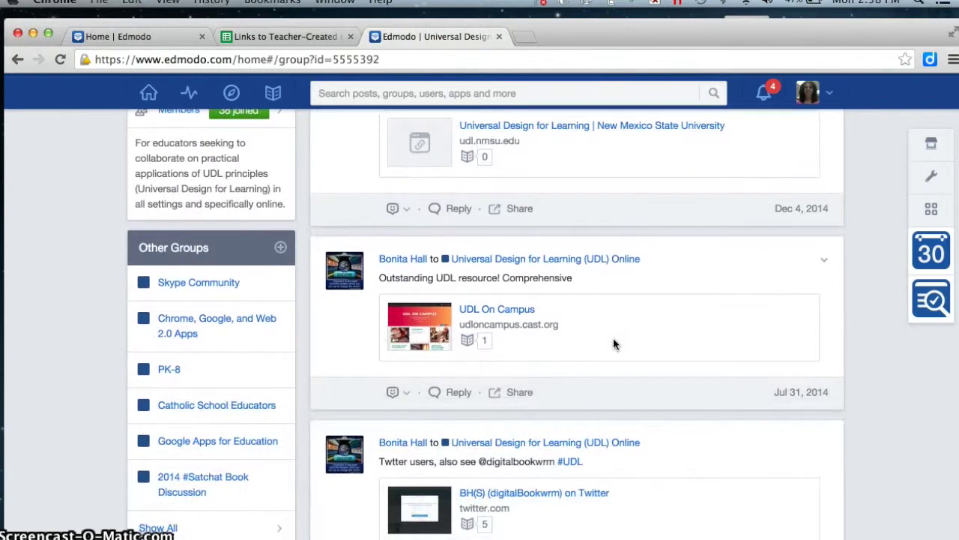
pyautogui.scroll(5, 613, 344)
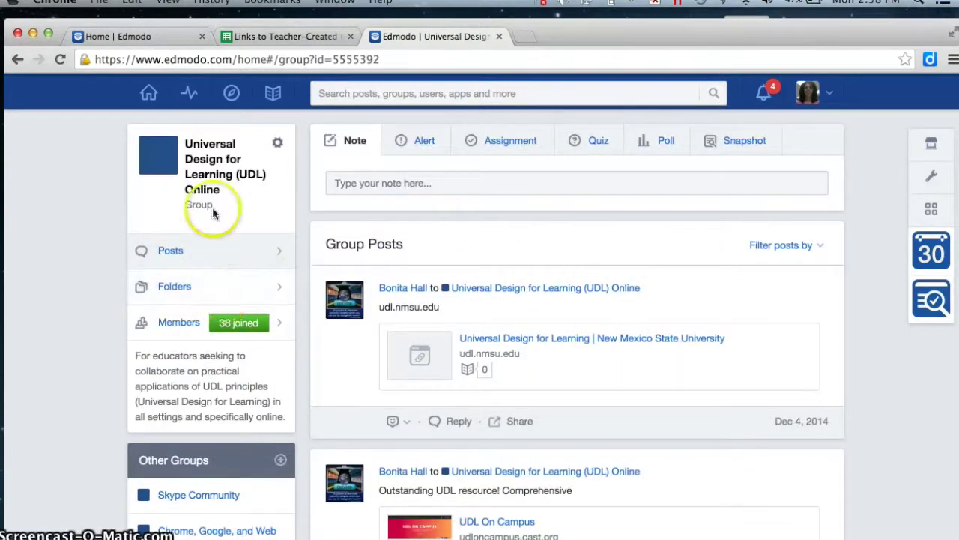
# - Start the Join an Edmodo Group response with 'I joined the Google Chrome group', then revisit that group
pyautogui.click(147, 98)
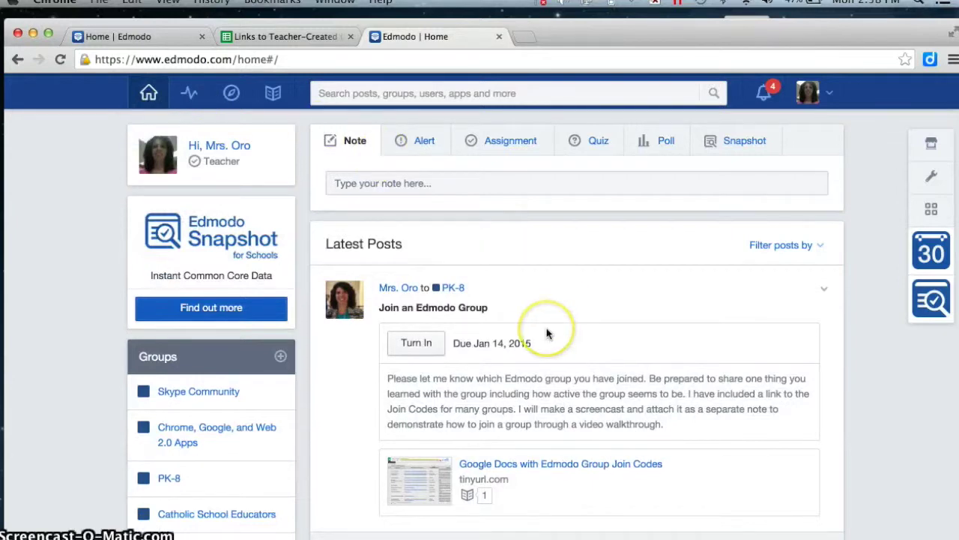
pyautogui.scroll(-2, 546, 332)
pyautogui.scroll(-1, 547, 333)
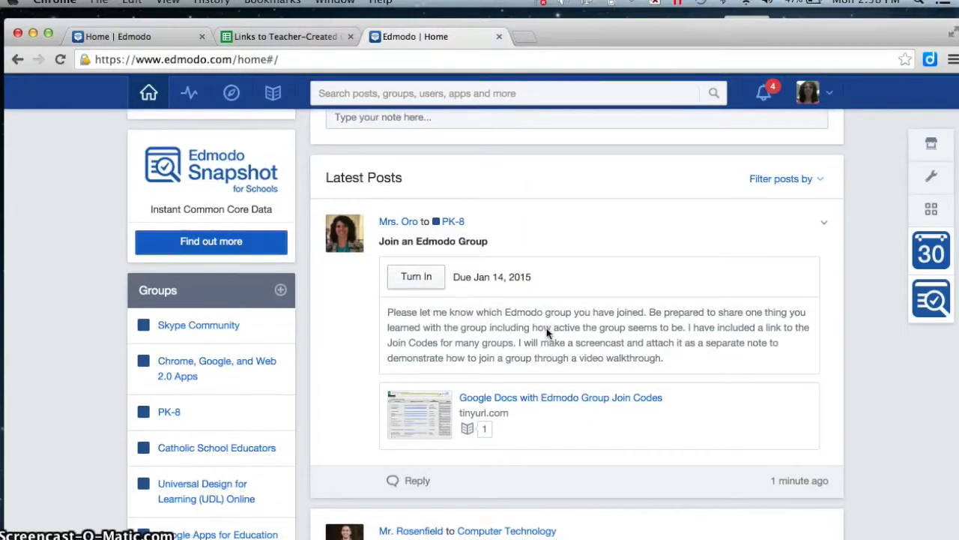
pyautogui.click(423, 279)
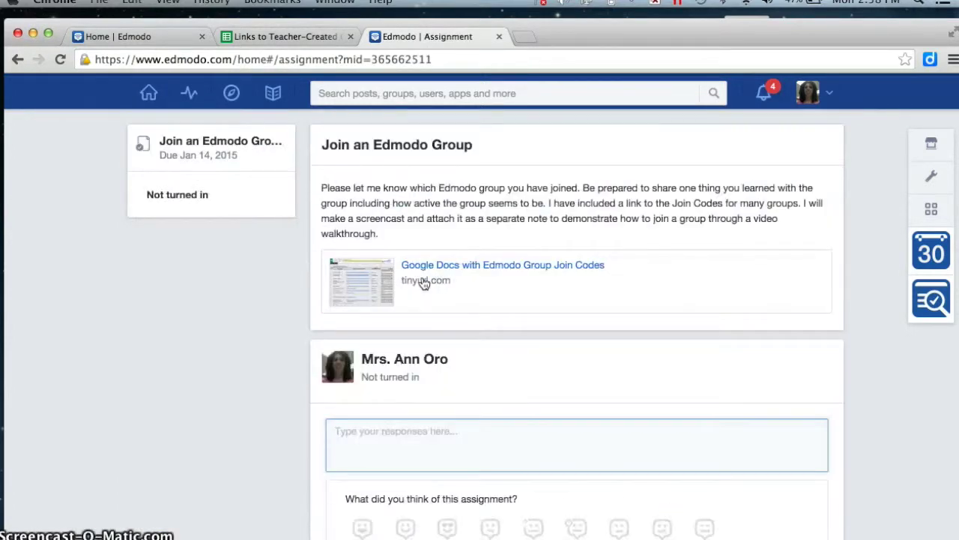
pyautogui.scroll(-2, 423, 283)
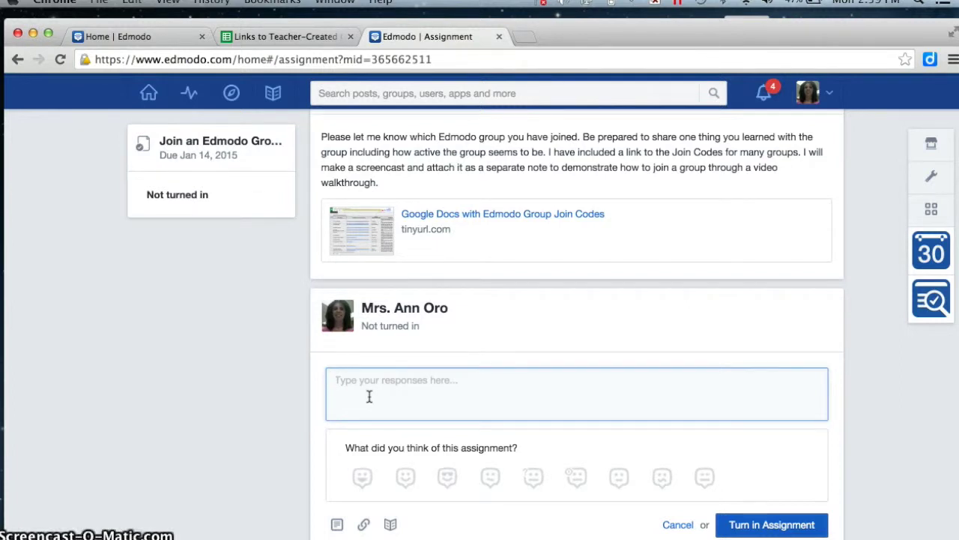
pyautogui.write('I join')
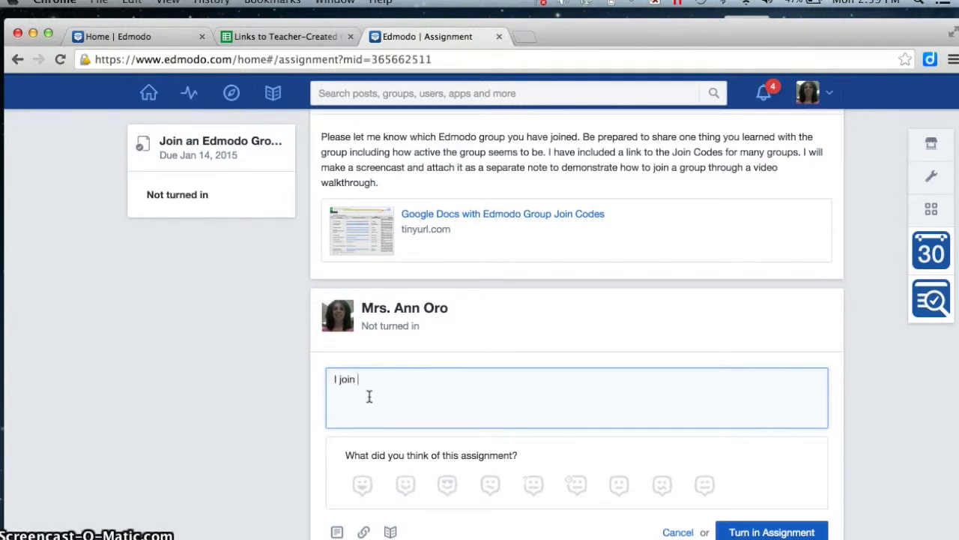
pyautogui.write('ed the Google ')
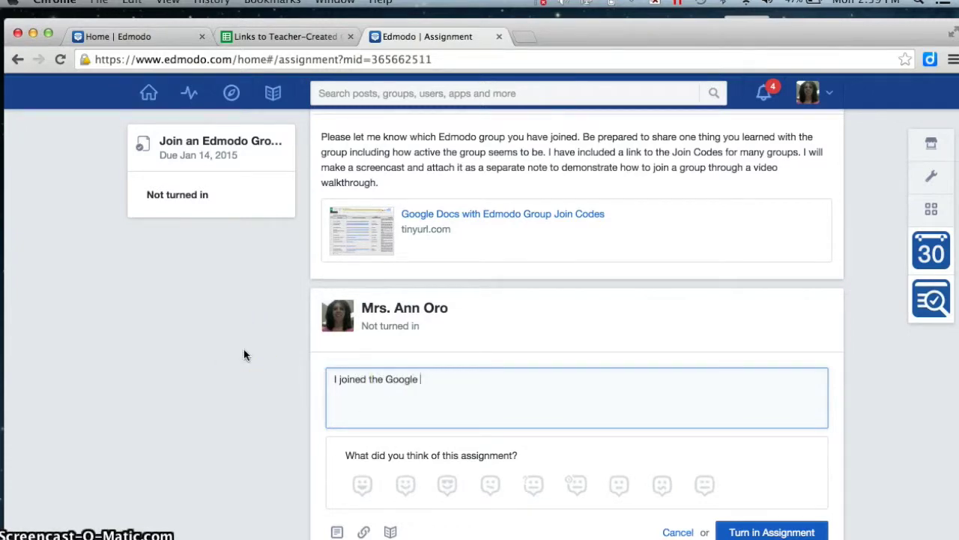
pyautogui.write('Chrome group. It')
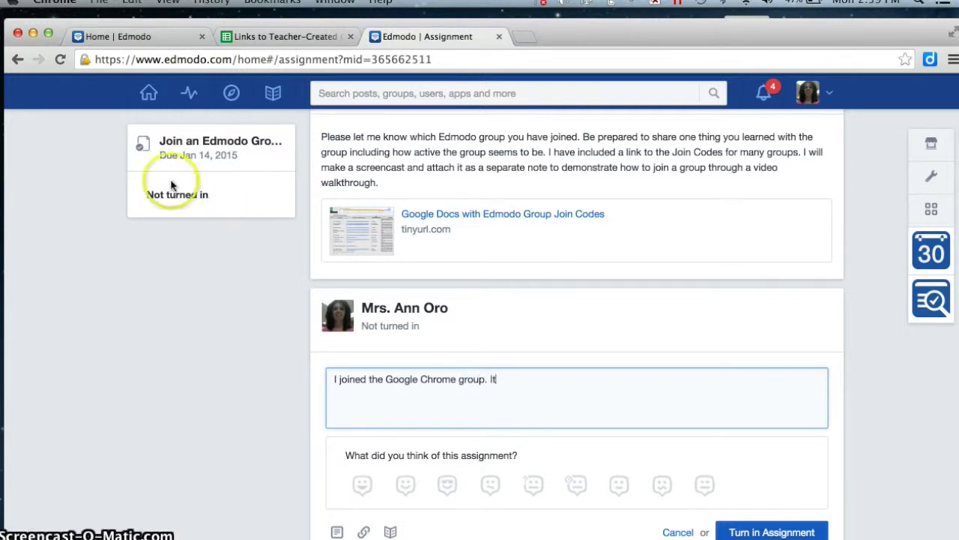
pyautogui.click(150, 93)
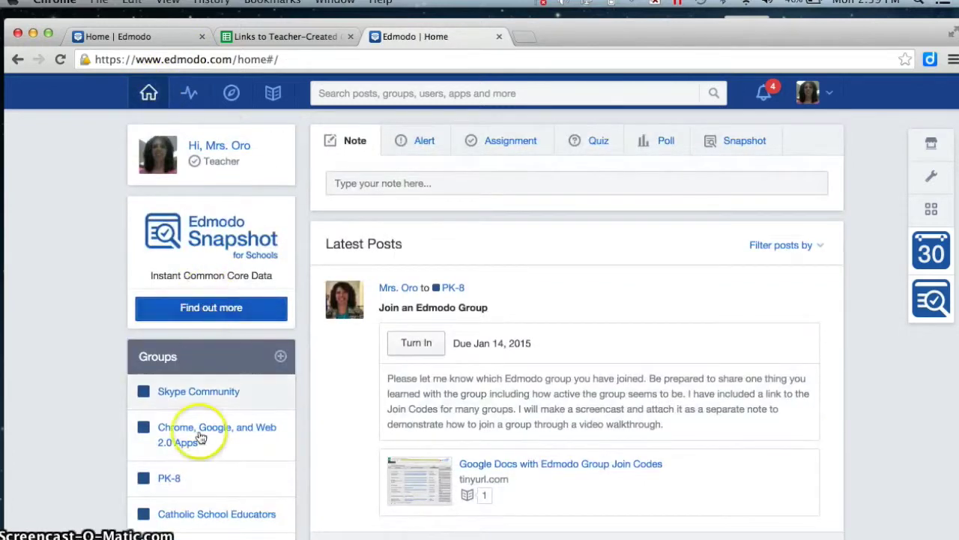
pyautogui.click(201, 435)
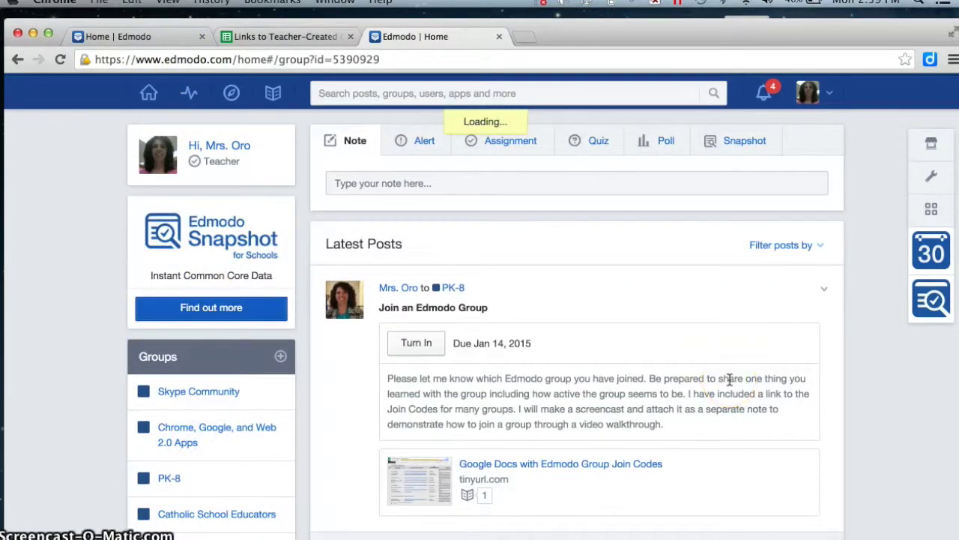
pyautogui.scroll(-5, 730, 380)
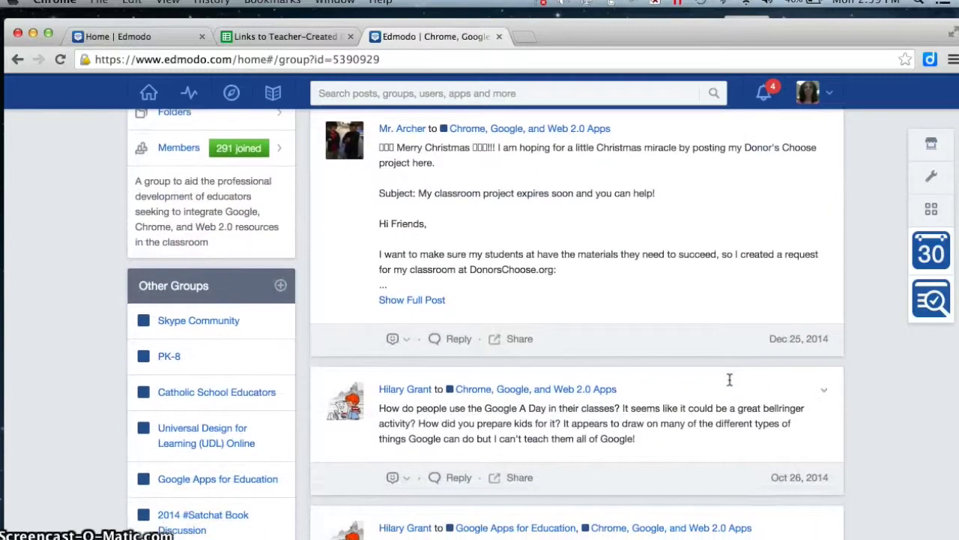
pyautogui.scroll(-1, 729, 380)
pyautogui.scroll(-1, 729, 380)
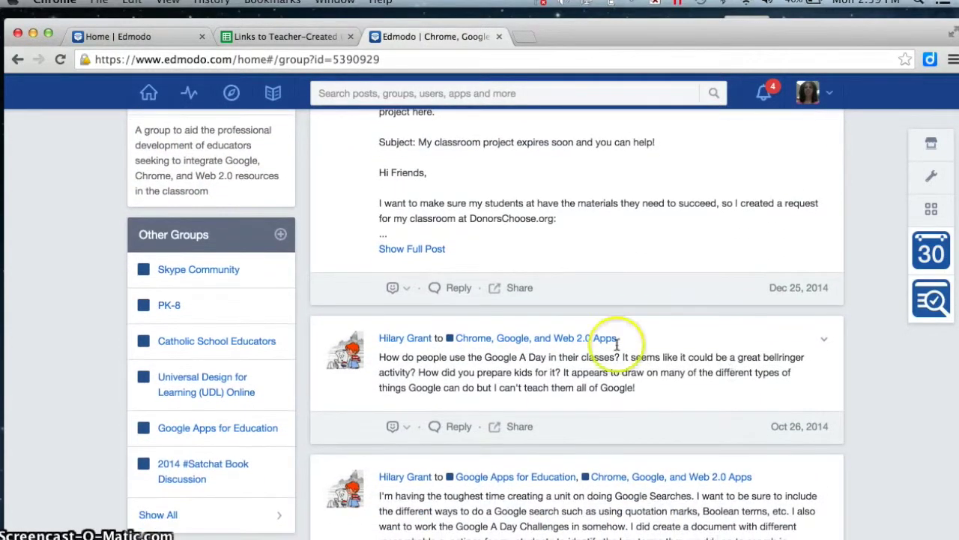
pyautogui.click(150, 95)
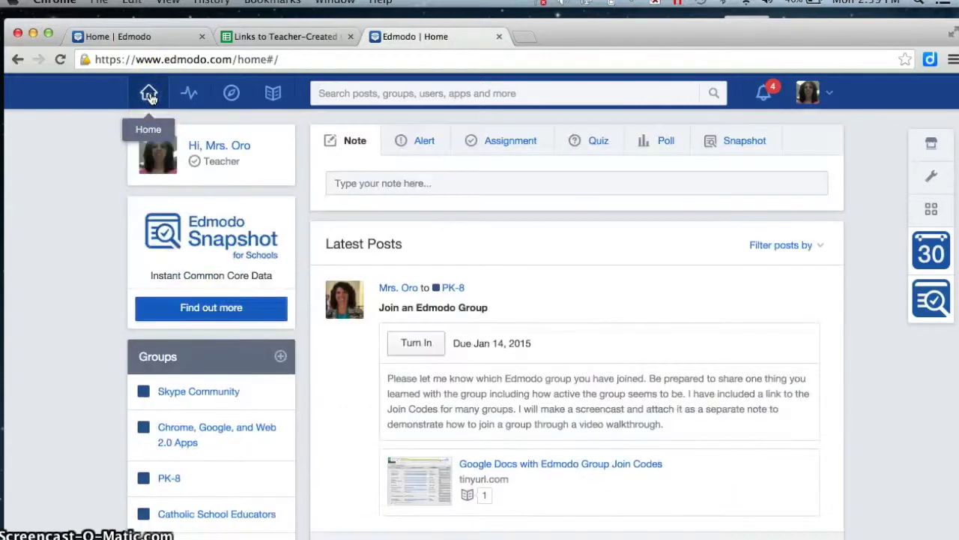
pyautogui.click(427, 343)
# - Write the response: 'I joined the Google Chrome group. The last posting was December 25 and before that October 26.'
pyautogui.click(466, 429)
pyautogui.write('I')
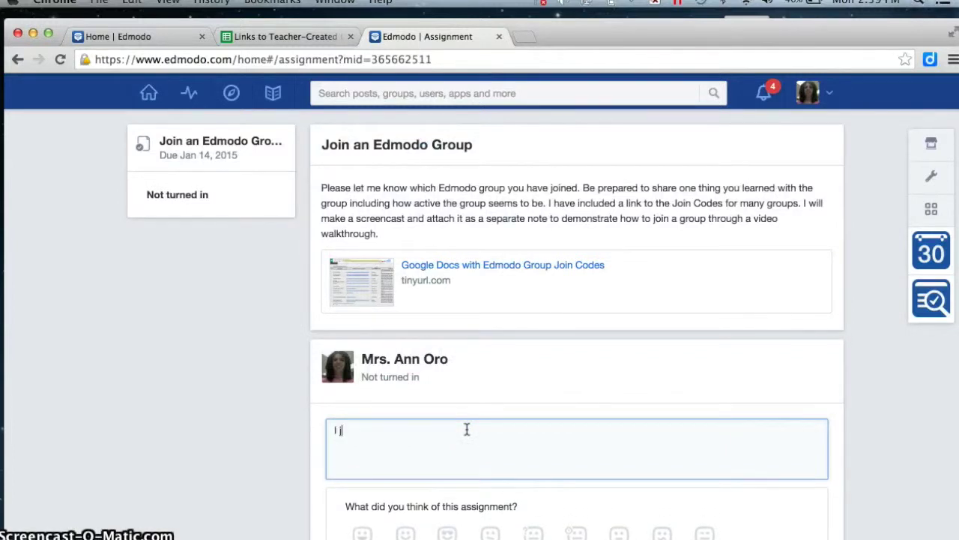
pyautogui.write(' joined teh')
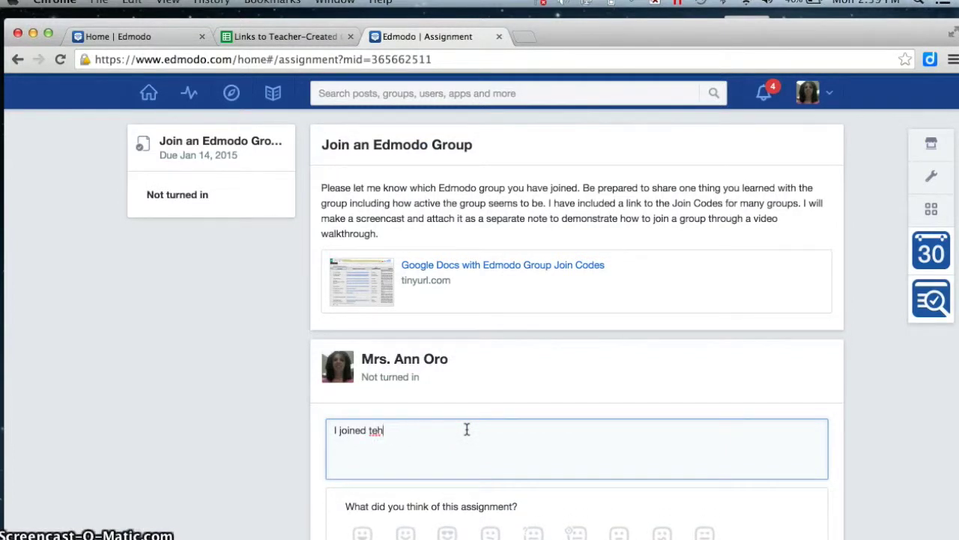
pyautogui.press('BackSpace')
pyautogui.press('BackSpace')
pyautogui.write('he Google ')
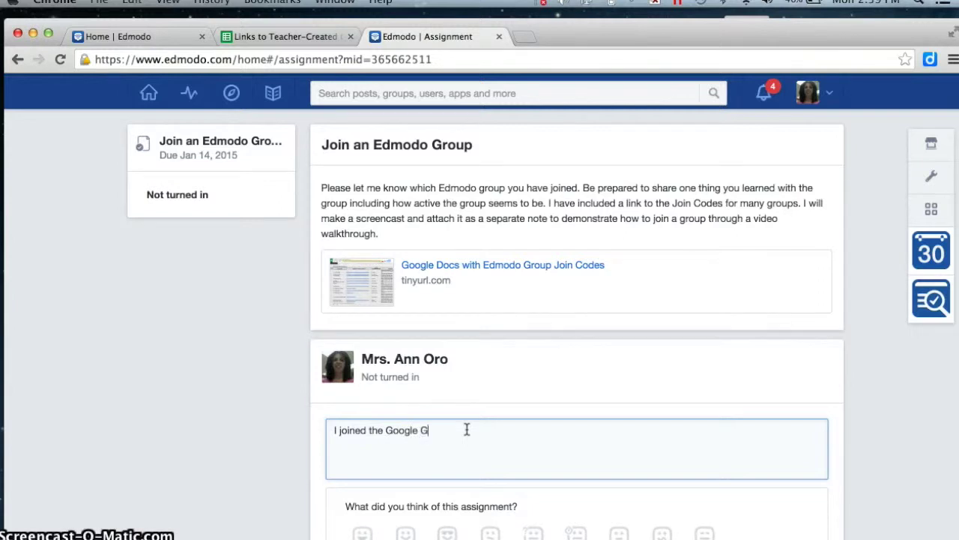
pyautogui.write('Chrome group. The')
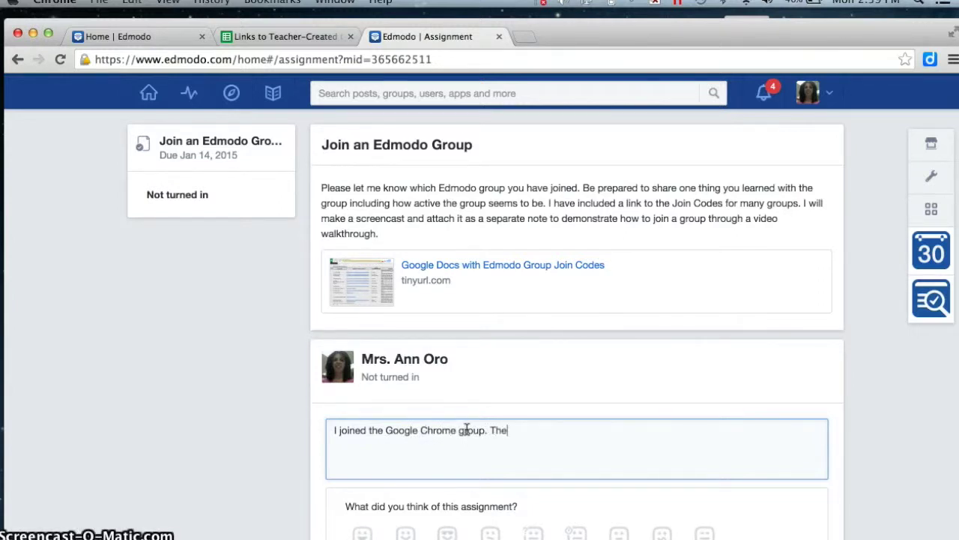
pyautogui.write(' last posting was ')
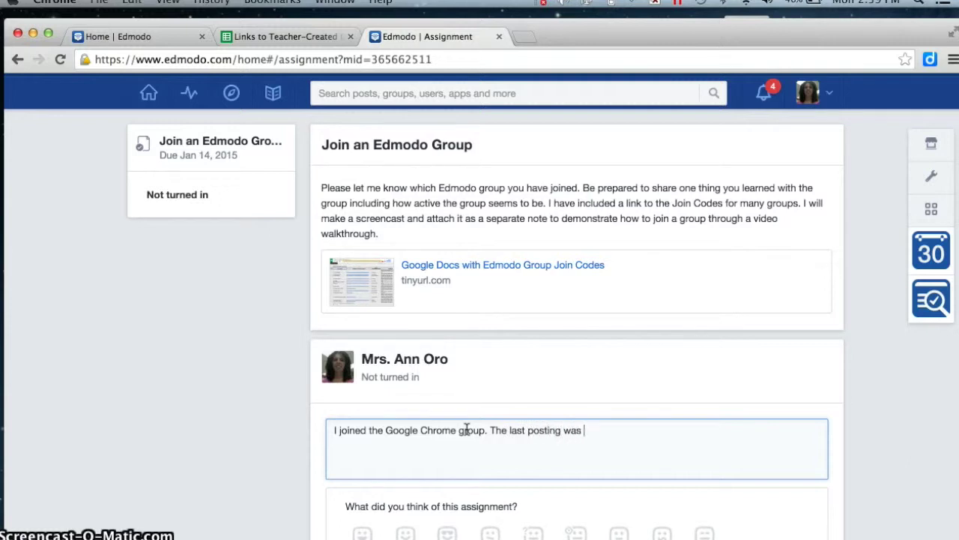
pyautogui.write('December ')
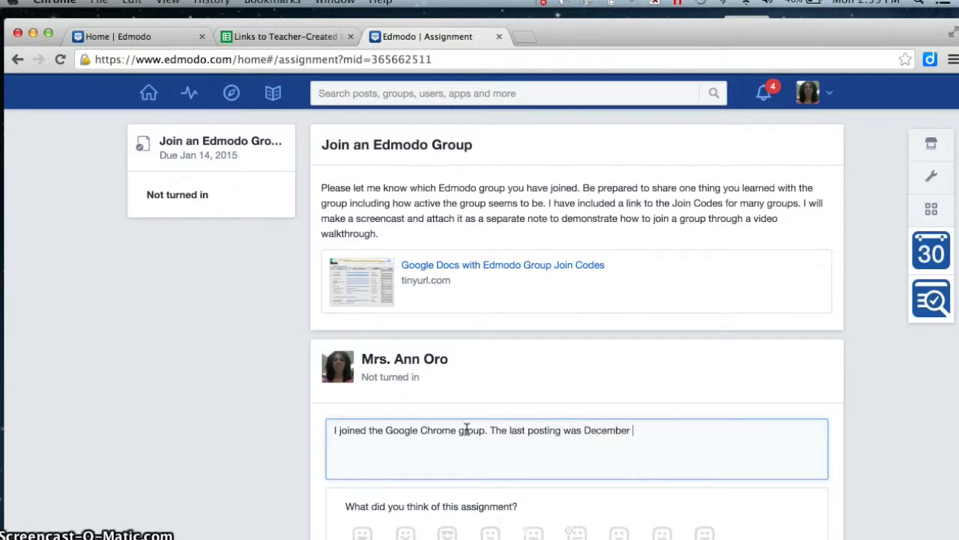
pyautogui.write('25 and before t')
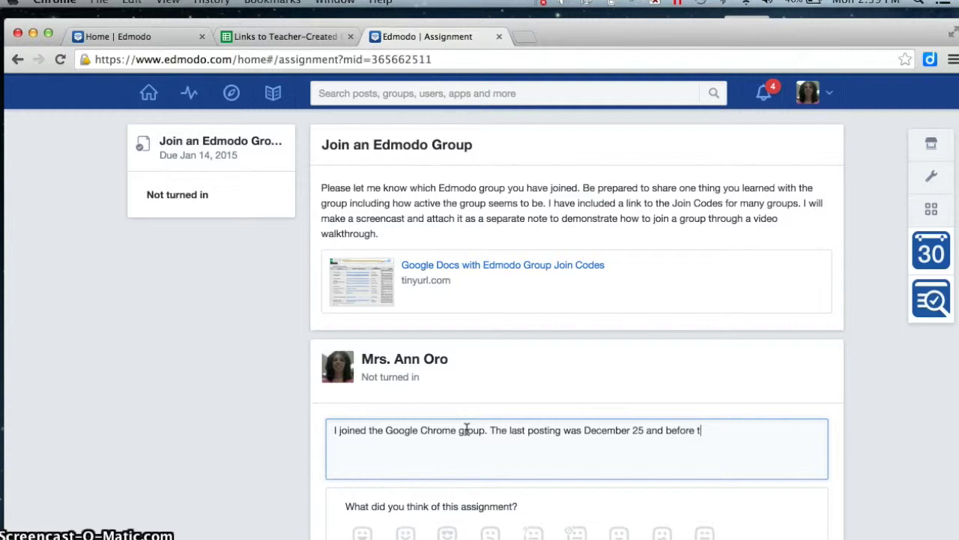
pyautogui.write('hat October 26.')
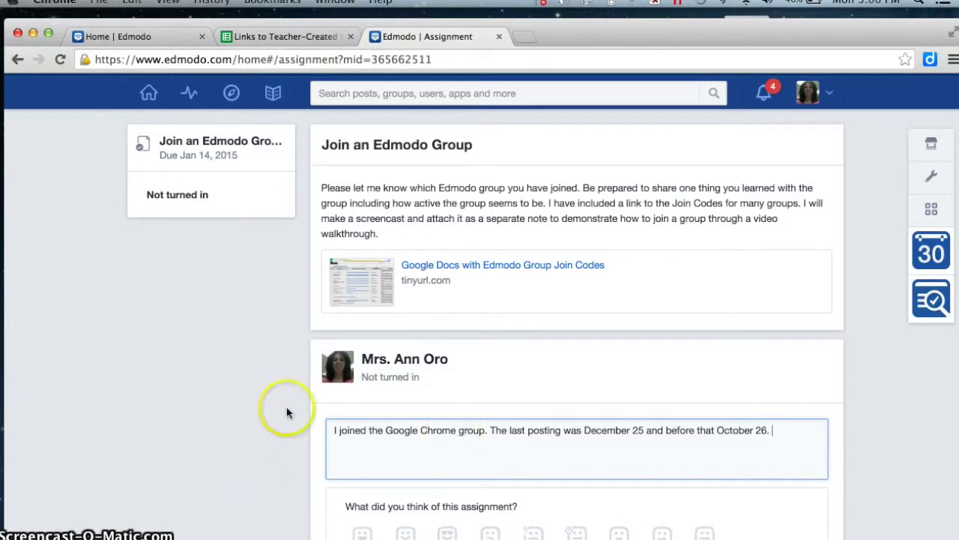
pyautogui.scroll(-1, 287, 409)
pyautogui.scroll(-2, 287, 406)
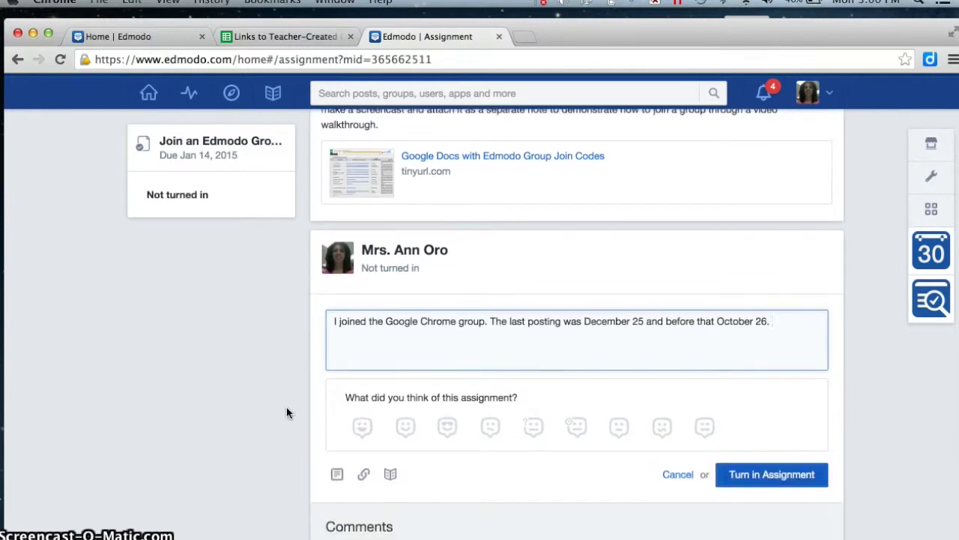